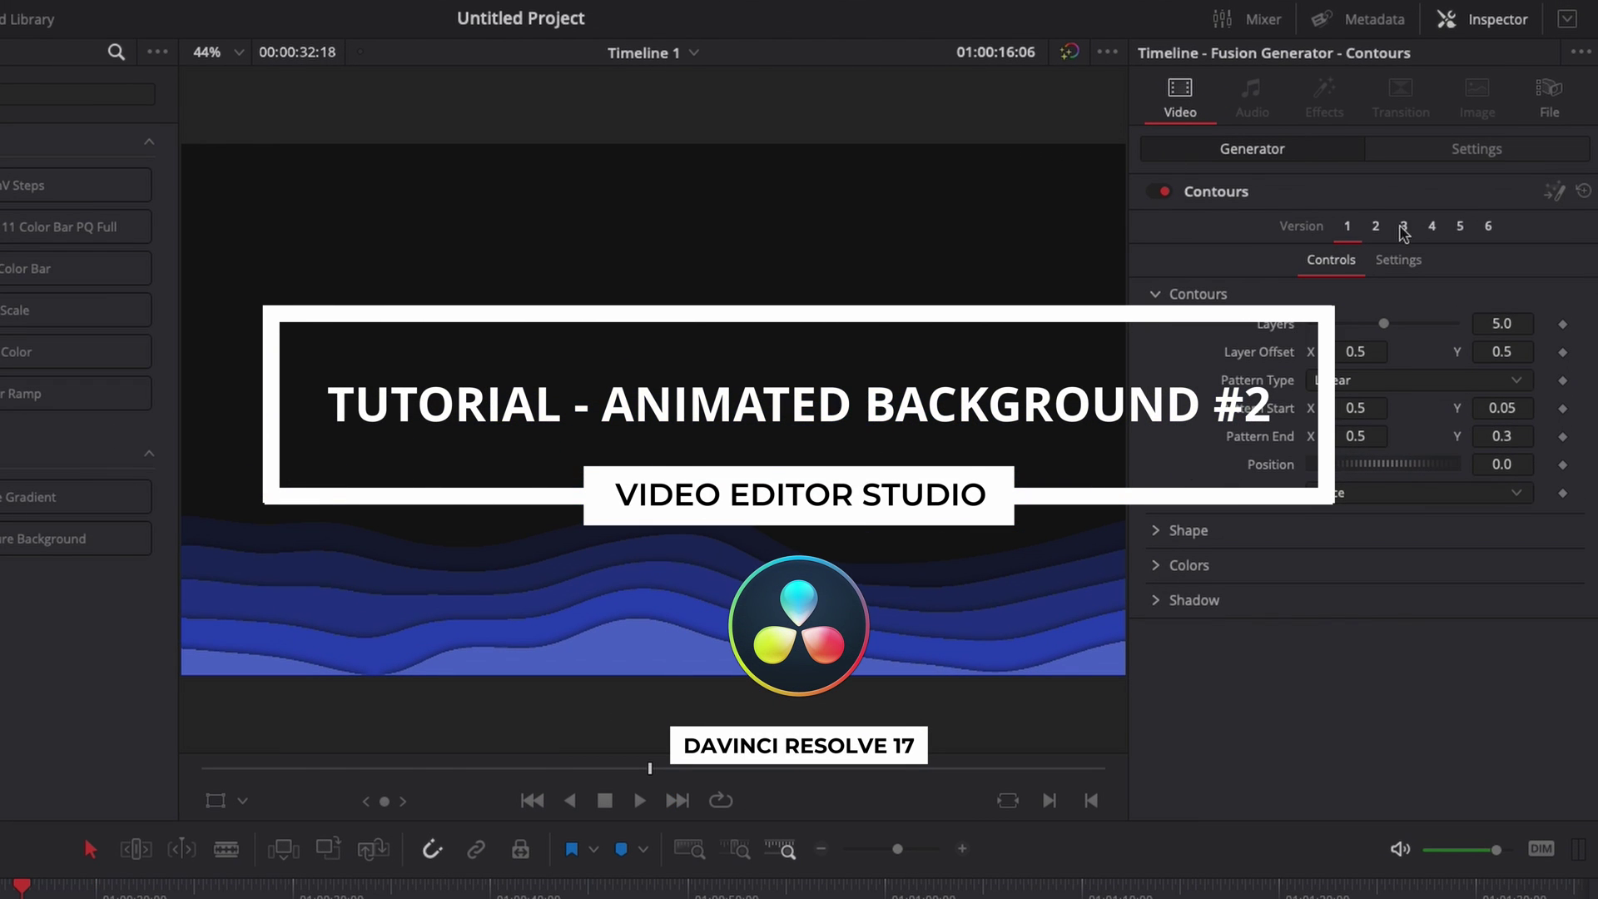
# Step: Select Version 3 in the Inspector's Contours generator controls
pyautogui.click(1404, 226)
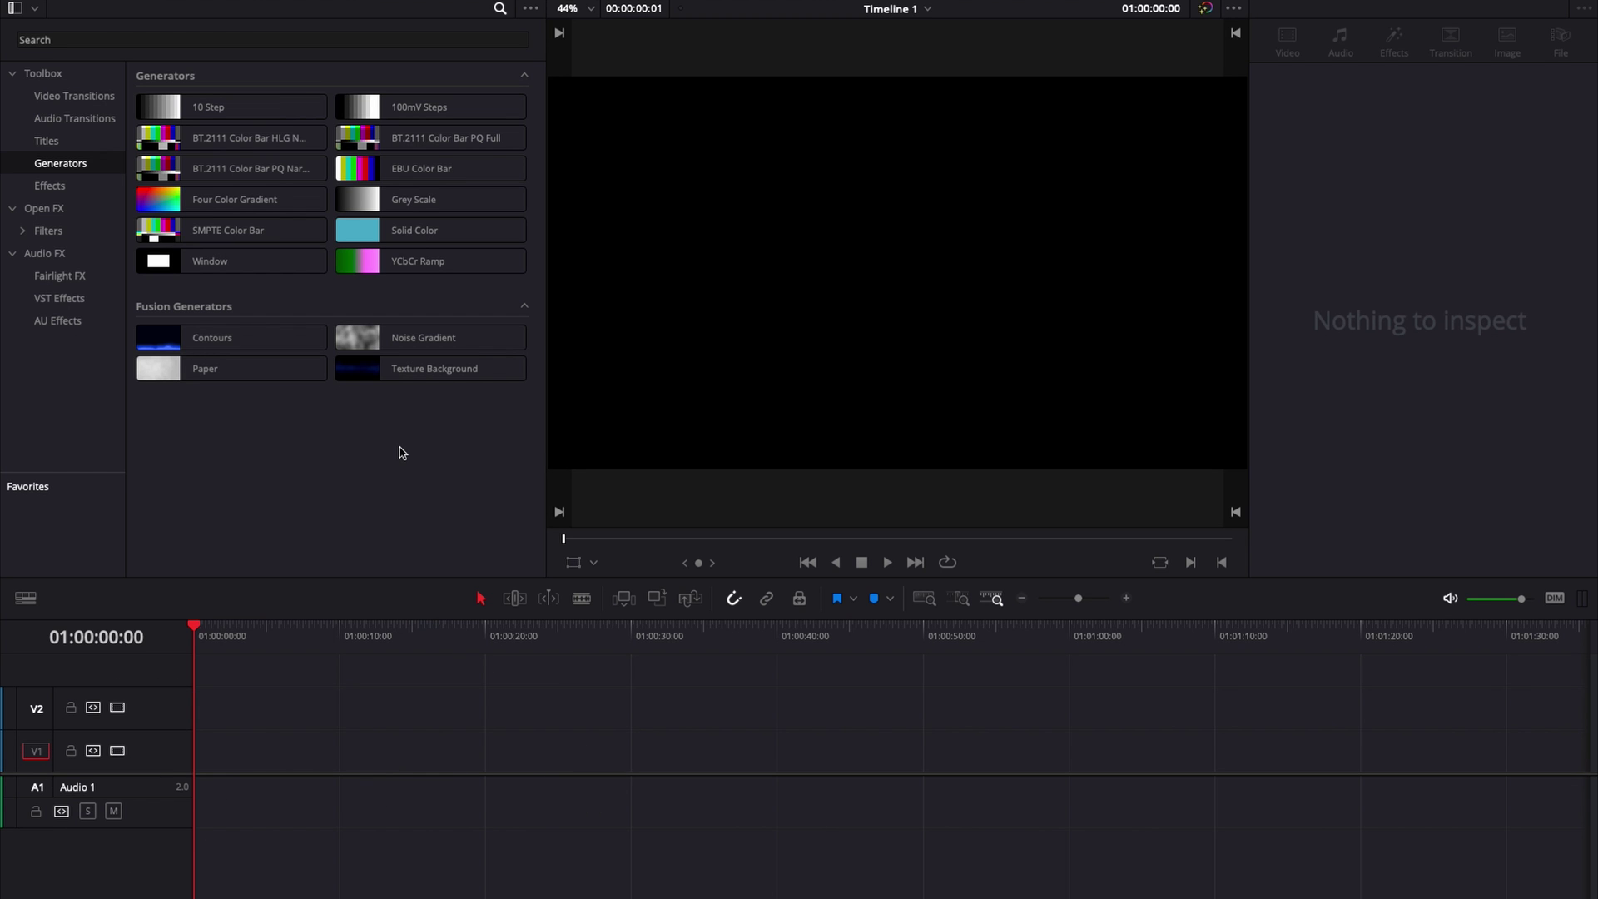
pyautogui.moveTo(220, 345)
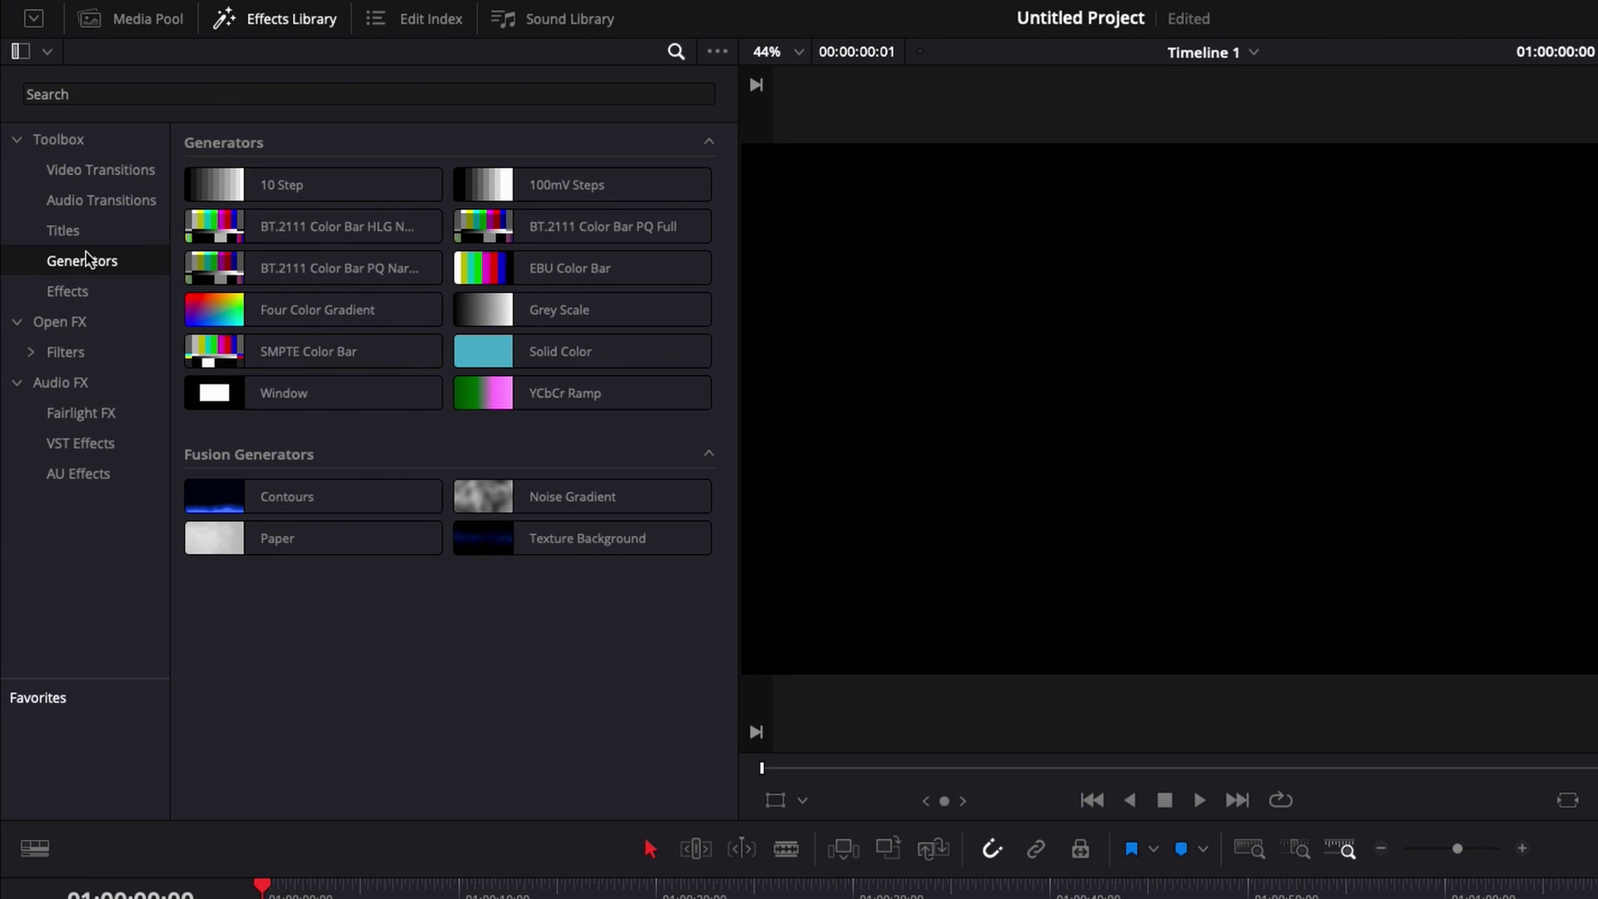
# Step: Place the Contours Fusion generator as a clip on V1 and preview it around sixteen seconds
pyautogui.moveTo(263, 497)
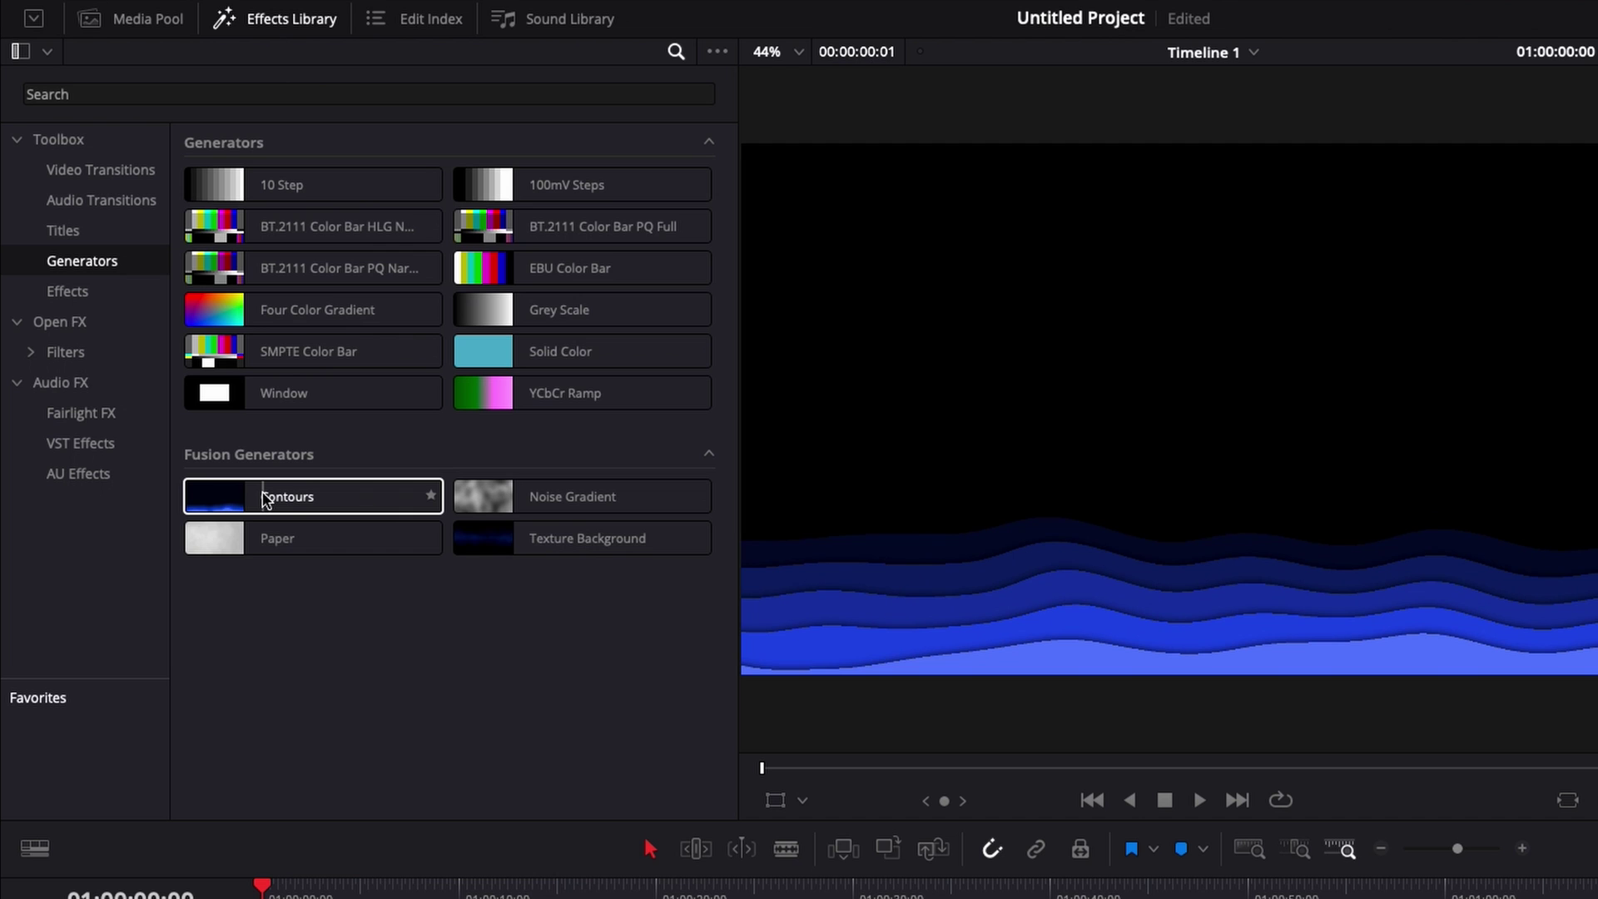
pyautogui.moveTo(263, 497); pyautogui.dragTo(188, 774)
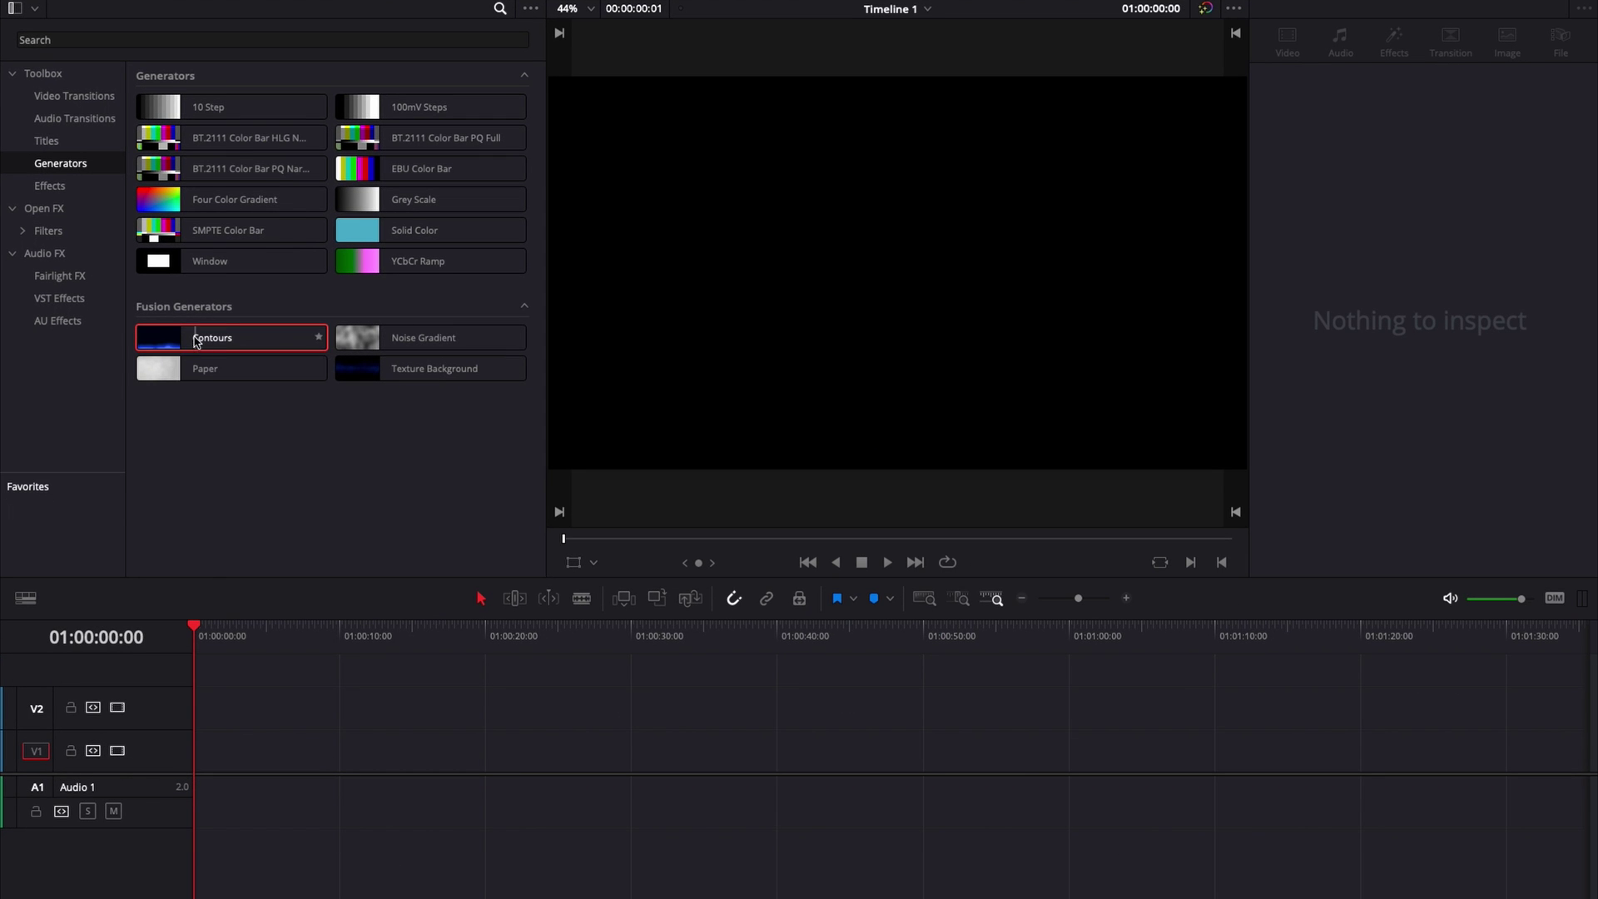
pyautogui.moveTo(196, 342); pyautogui.dragTo(662, 764)
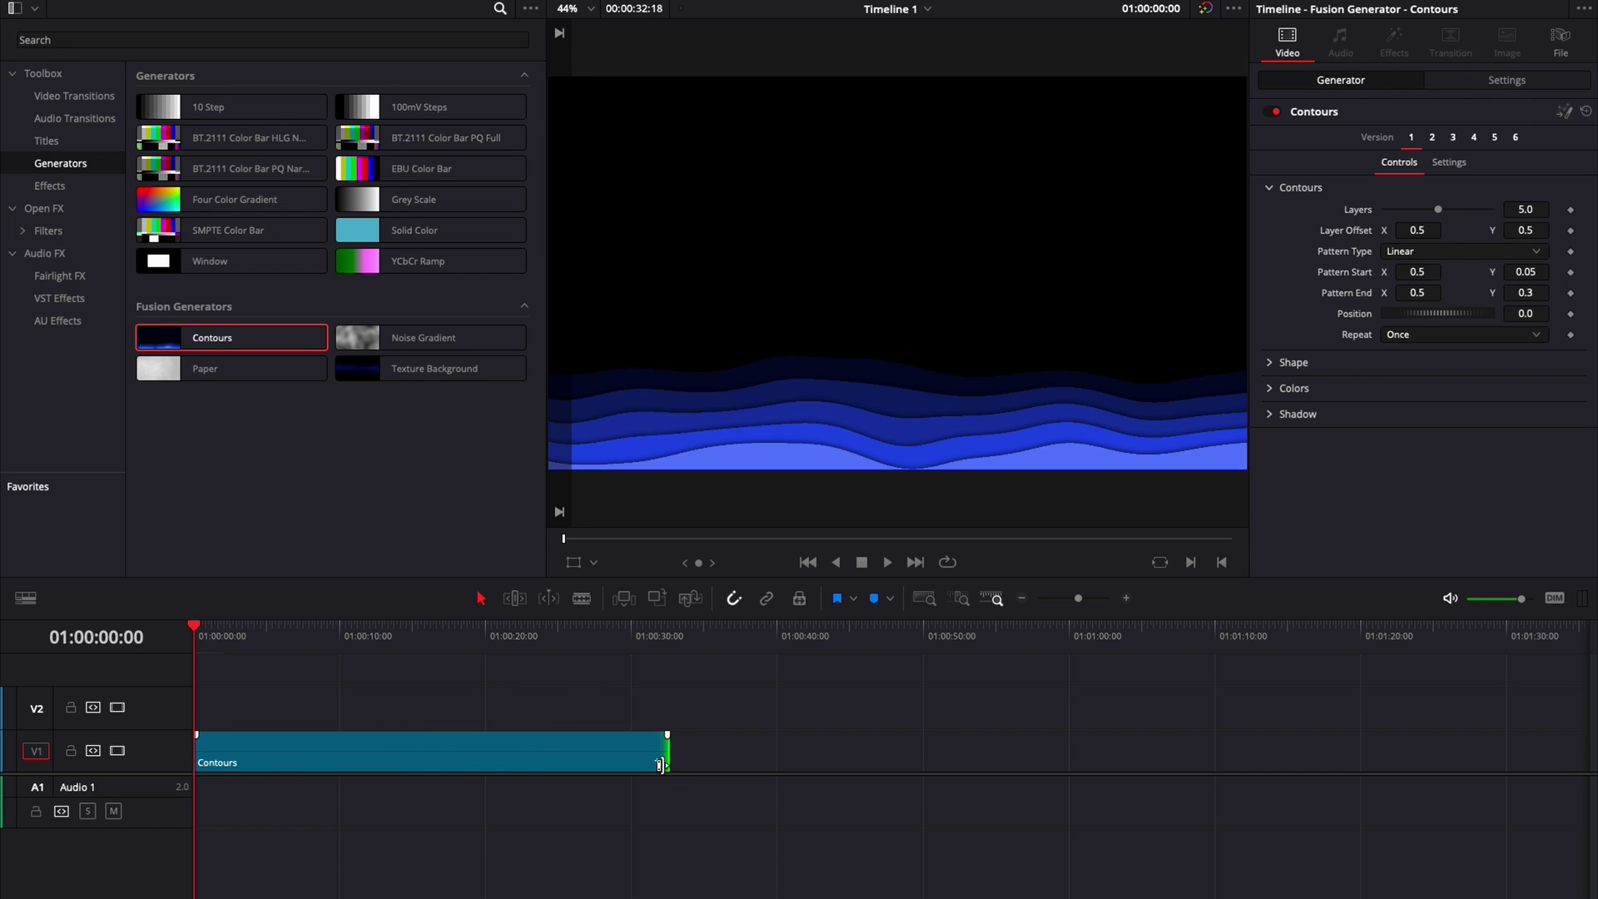
pyautogui.click(430, 639)
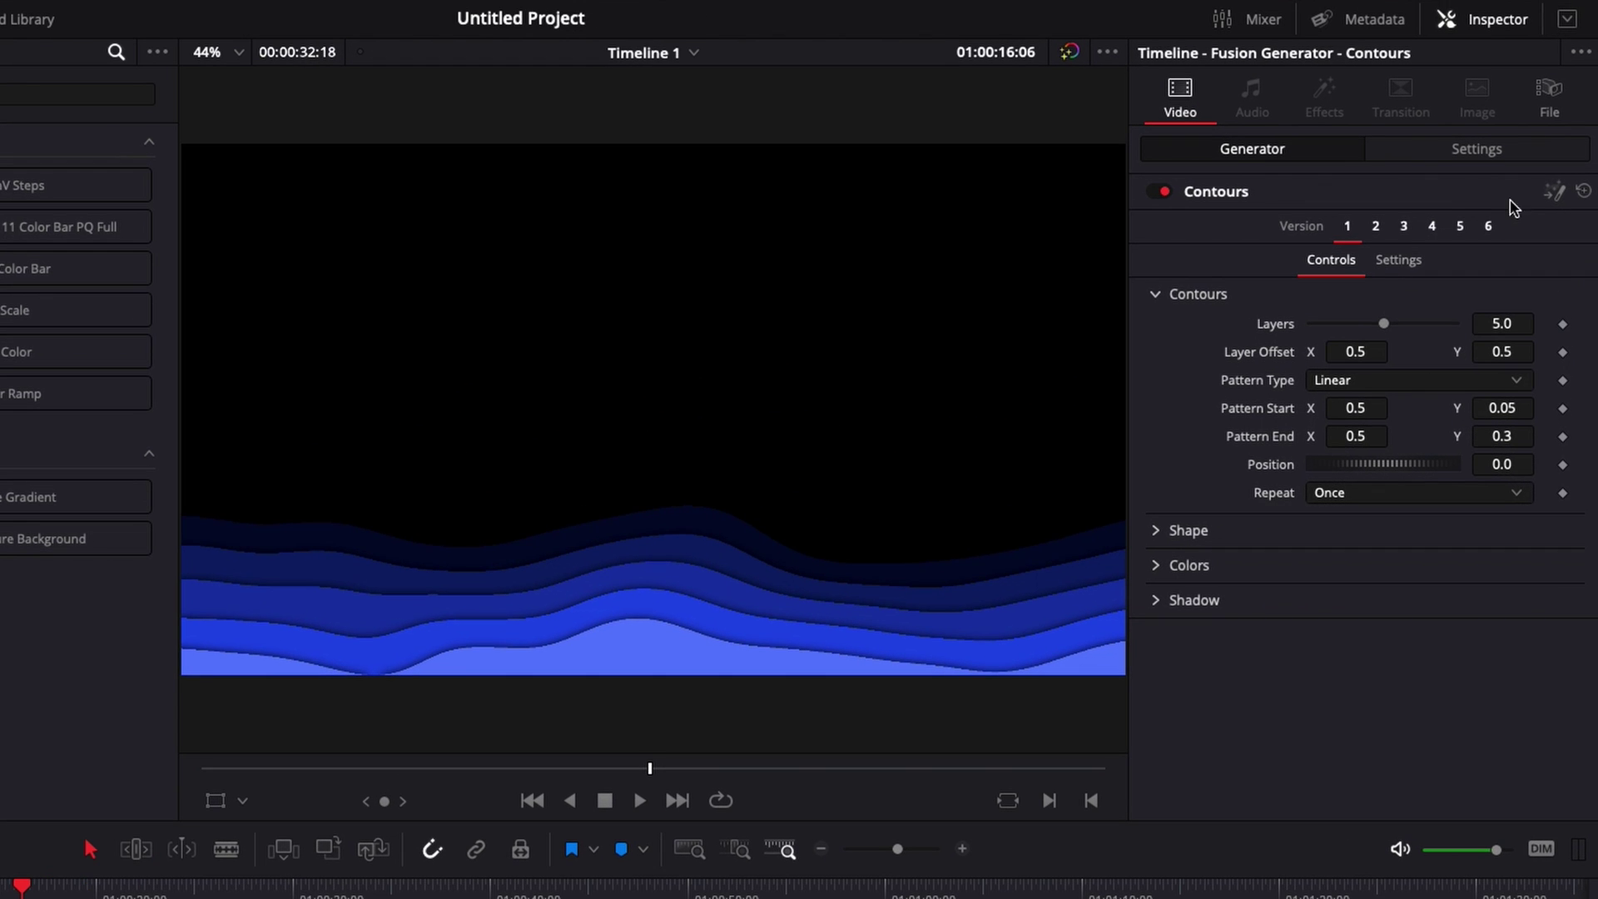
# Step: Set Contours to Version 3 with Degree 0.27 and Movement -0.101, and expand its Colors settings
pyautogui.click(1404, 225)
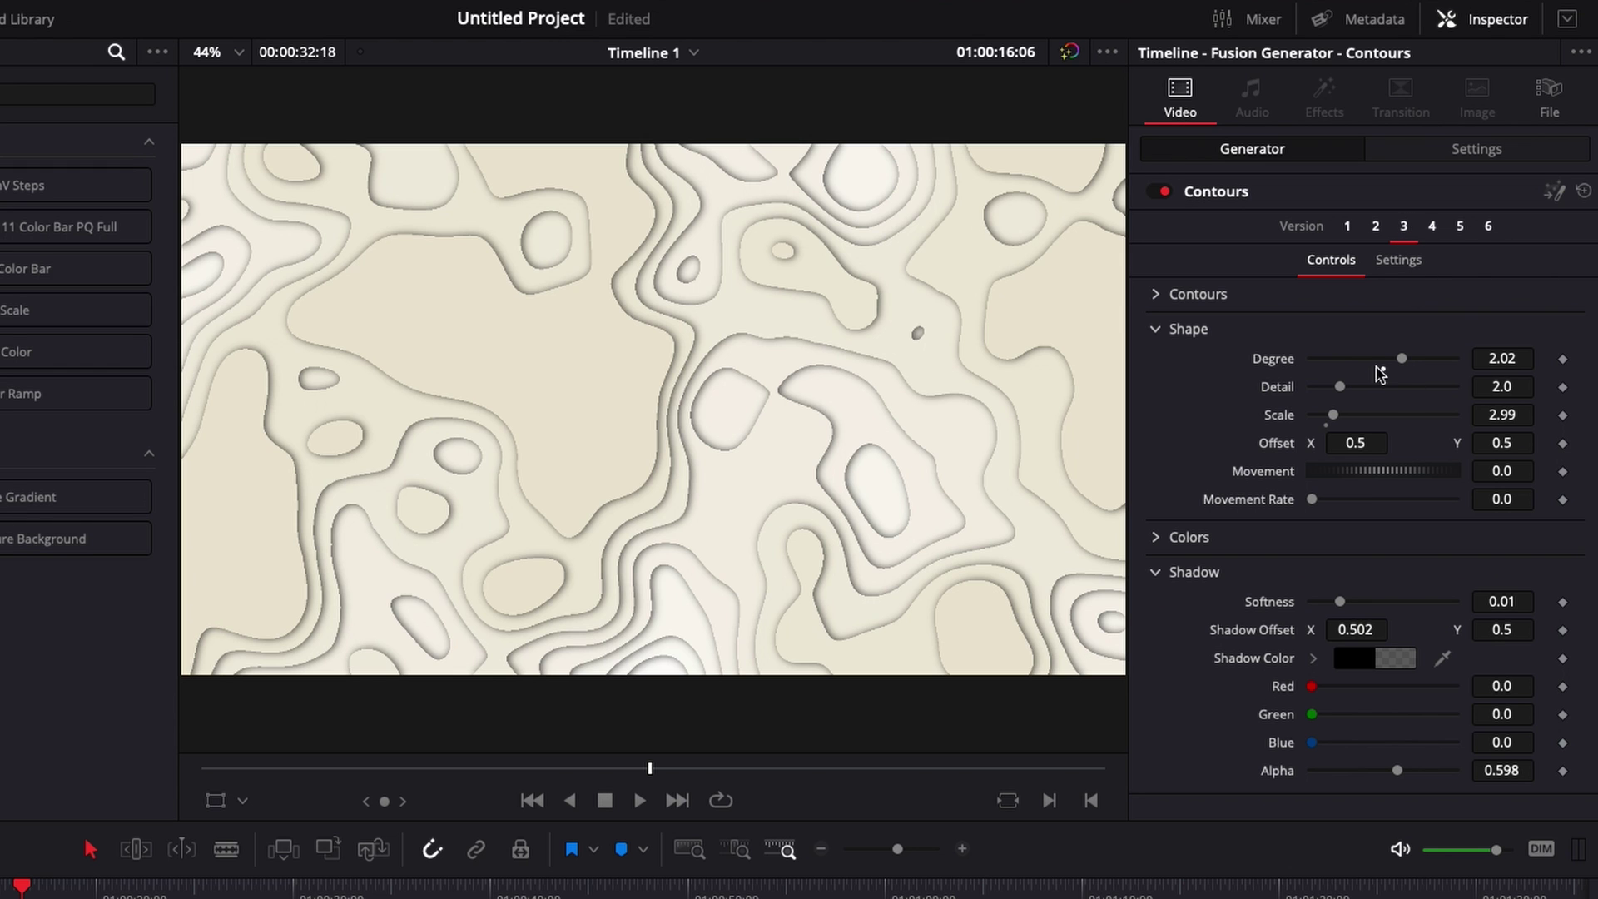
pyautogui.moveTo(1402, 358); pyautogui.dragTo(1335, 360)
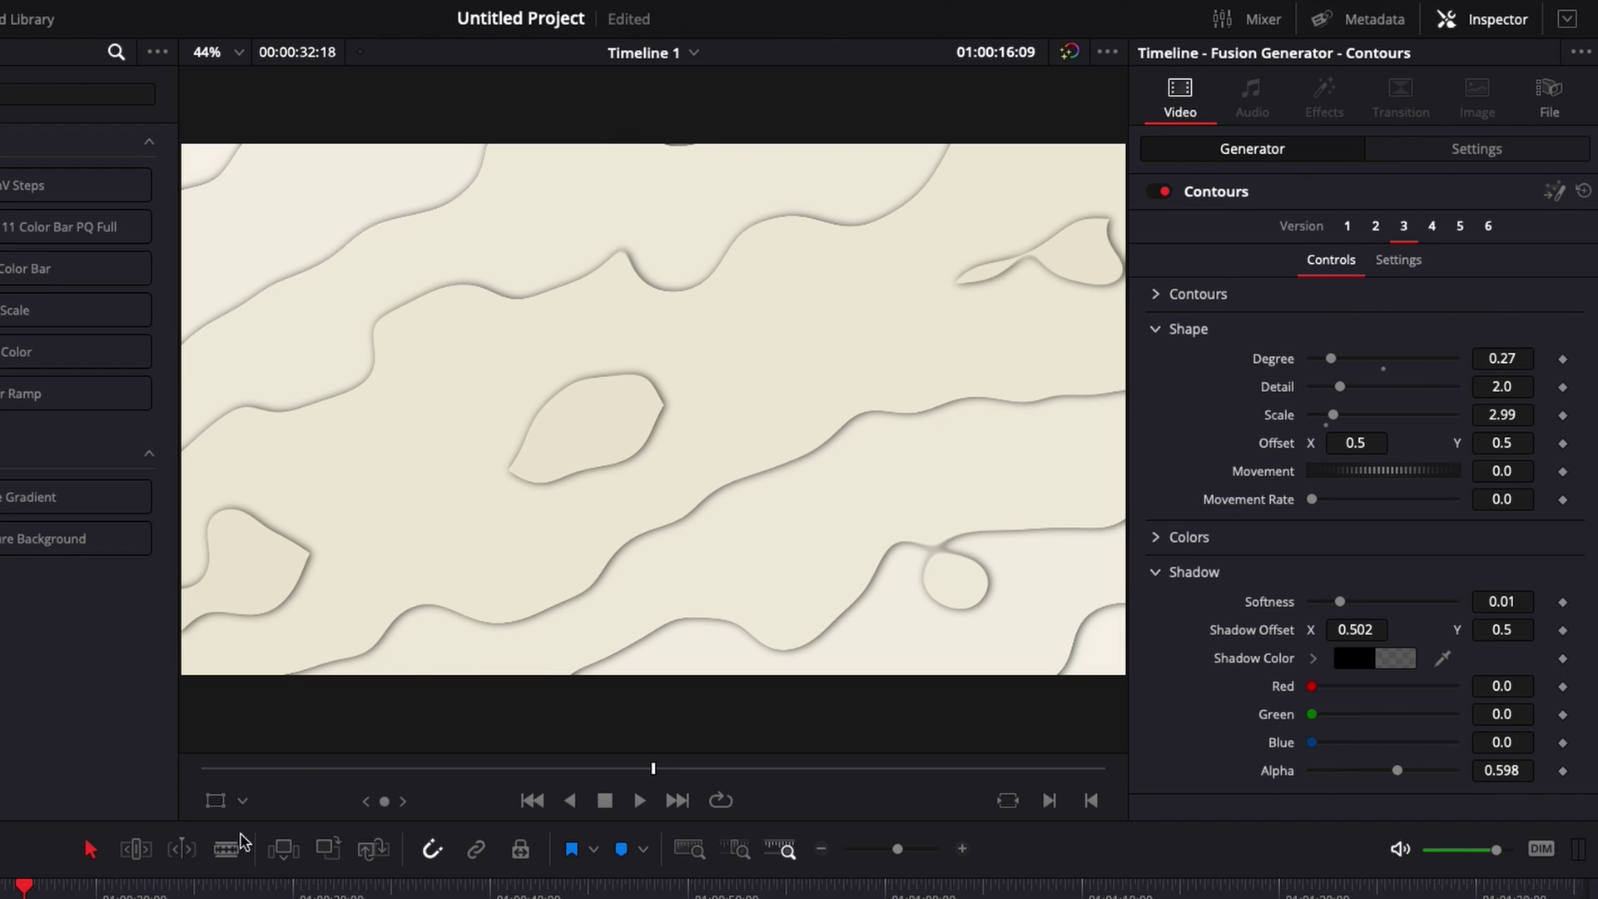
pyautogui.moveTo(1377, 473)
pyautogui.mouseDown()
pyautogui.moveTo(1431, 479)
pyautogui.moveTo(1348, 485)
pyautogui.mouseUp()
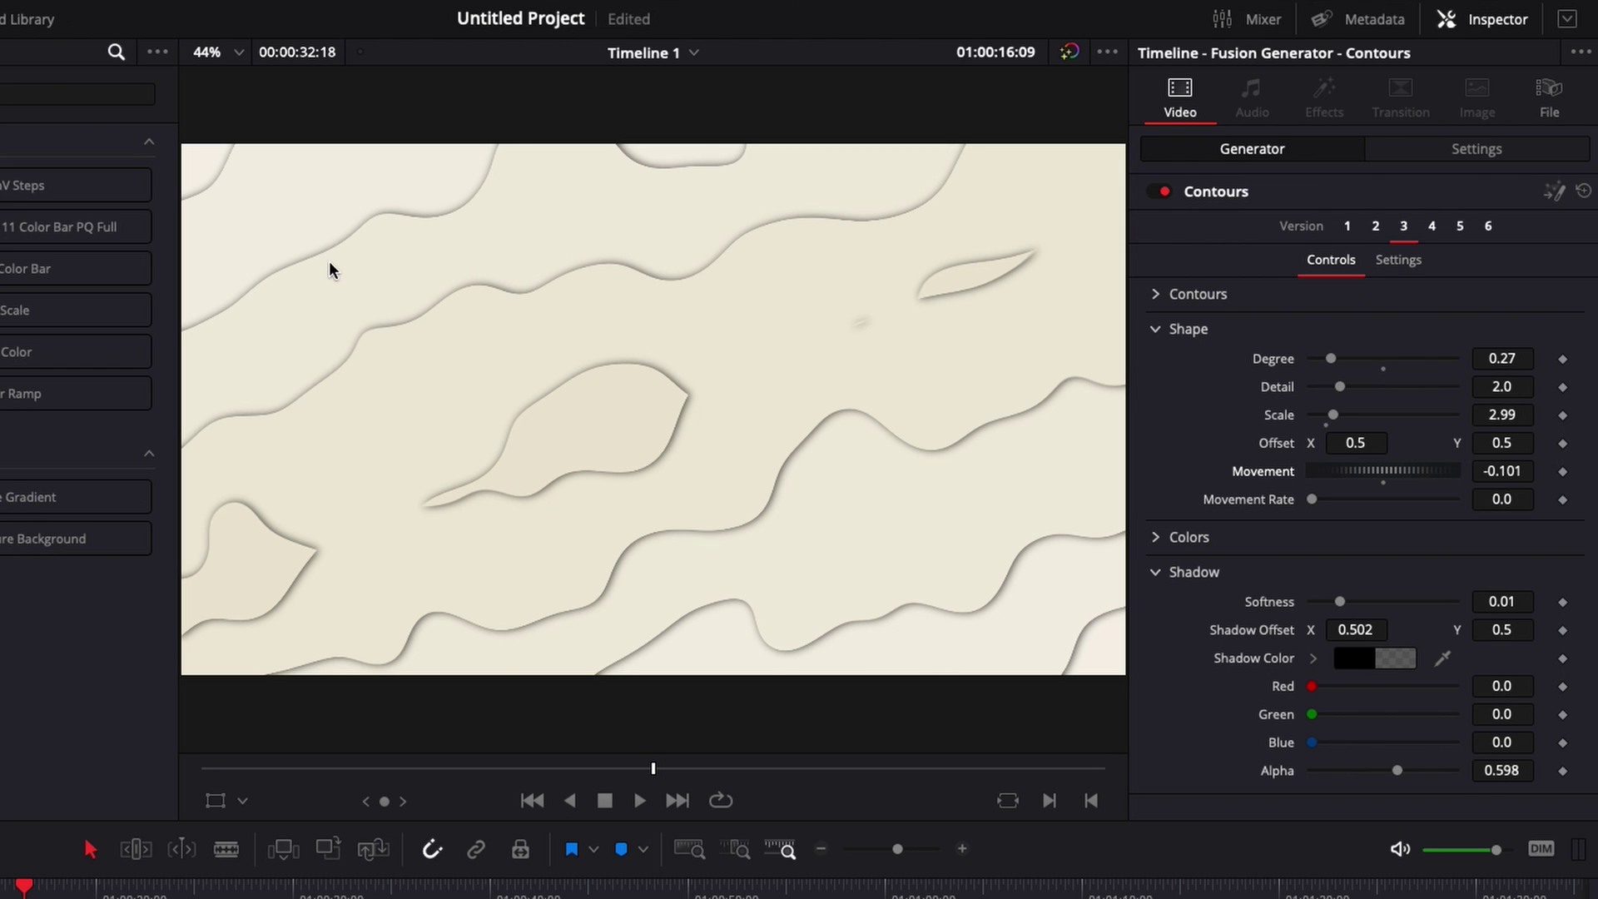
pyautogui.click(1159, 541)
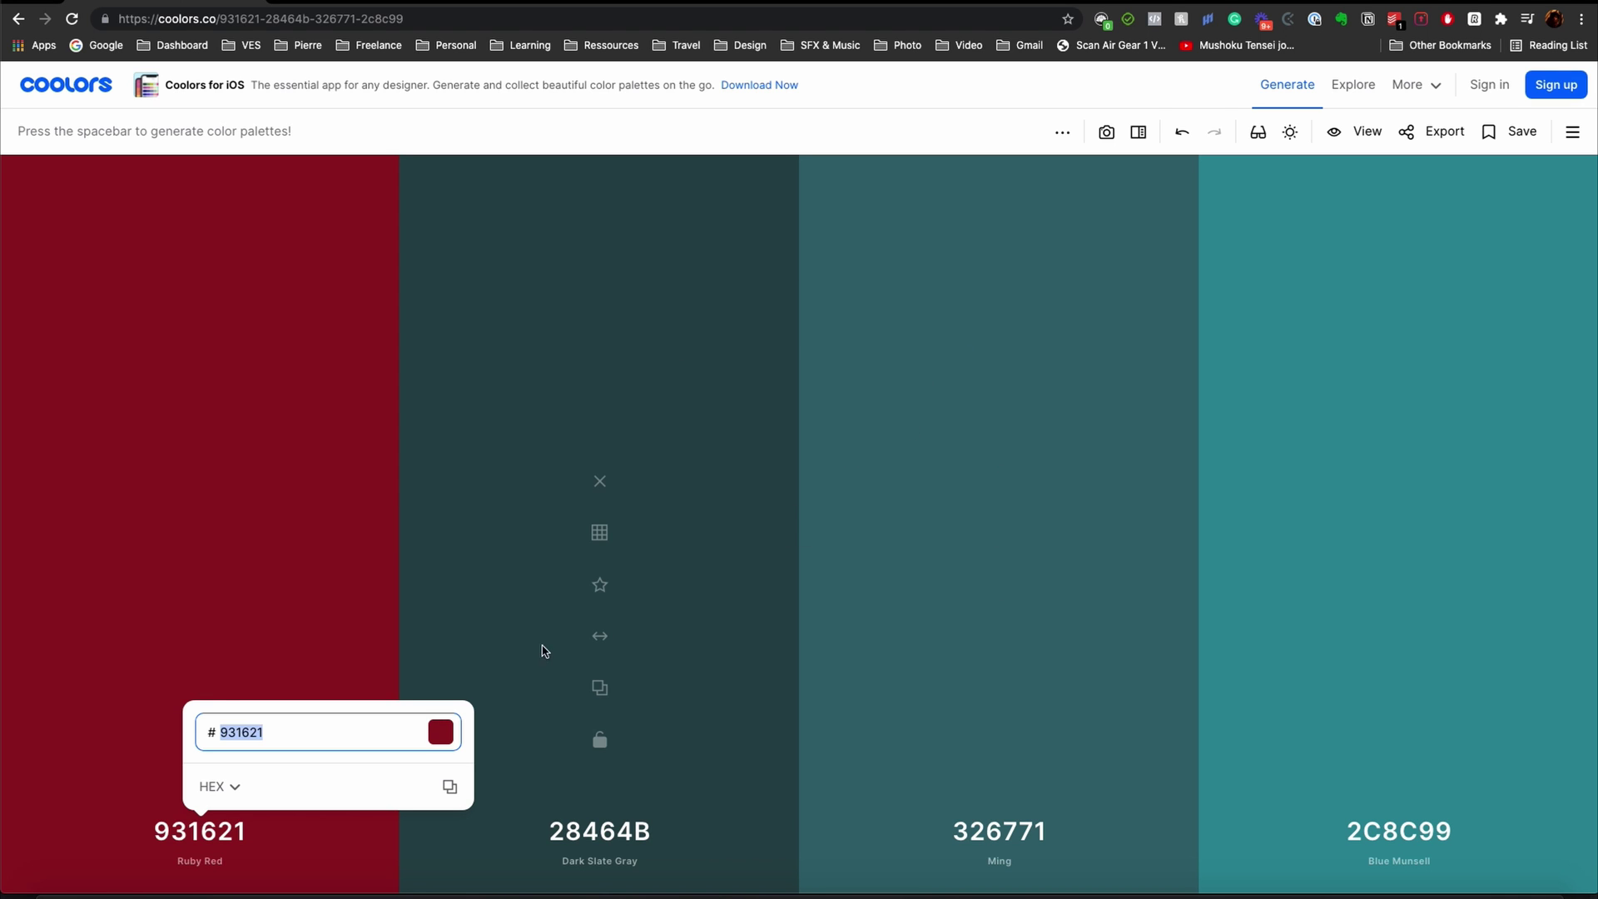
# Step: Regenerate Coolors palettes until 818D92, 586A6A, B9A394, D4C5C7 appears, then open the 818D92 hex code
pyautogui.click(512, 403)
pyautogui.press('space')
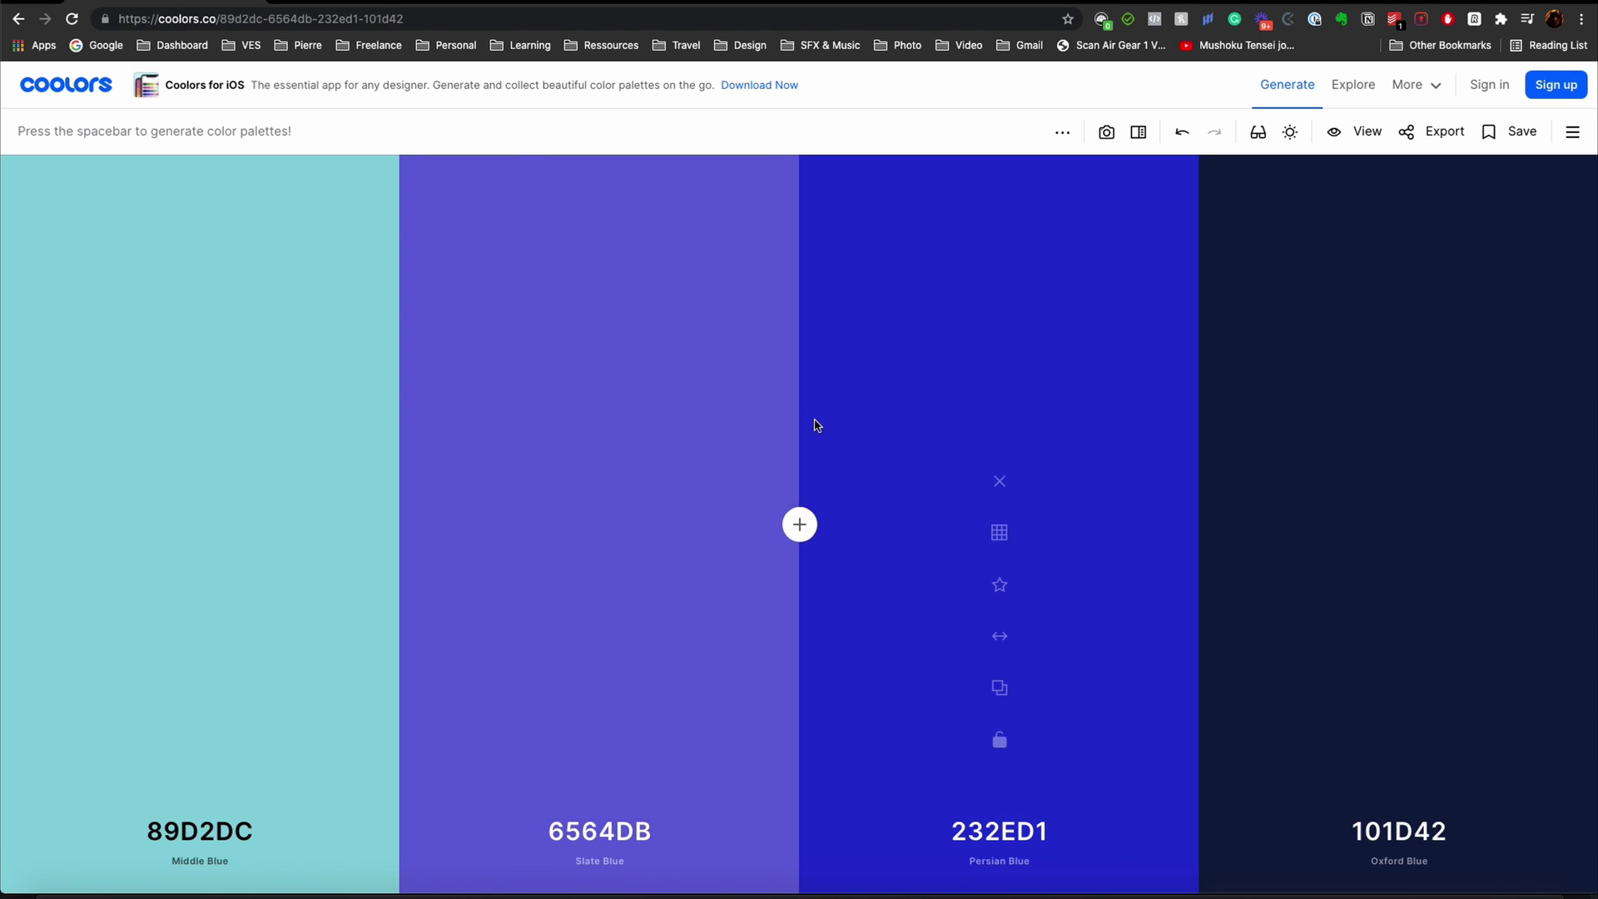
pyautogui.press('space')
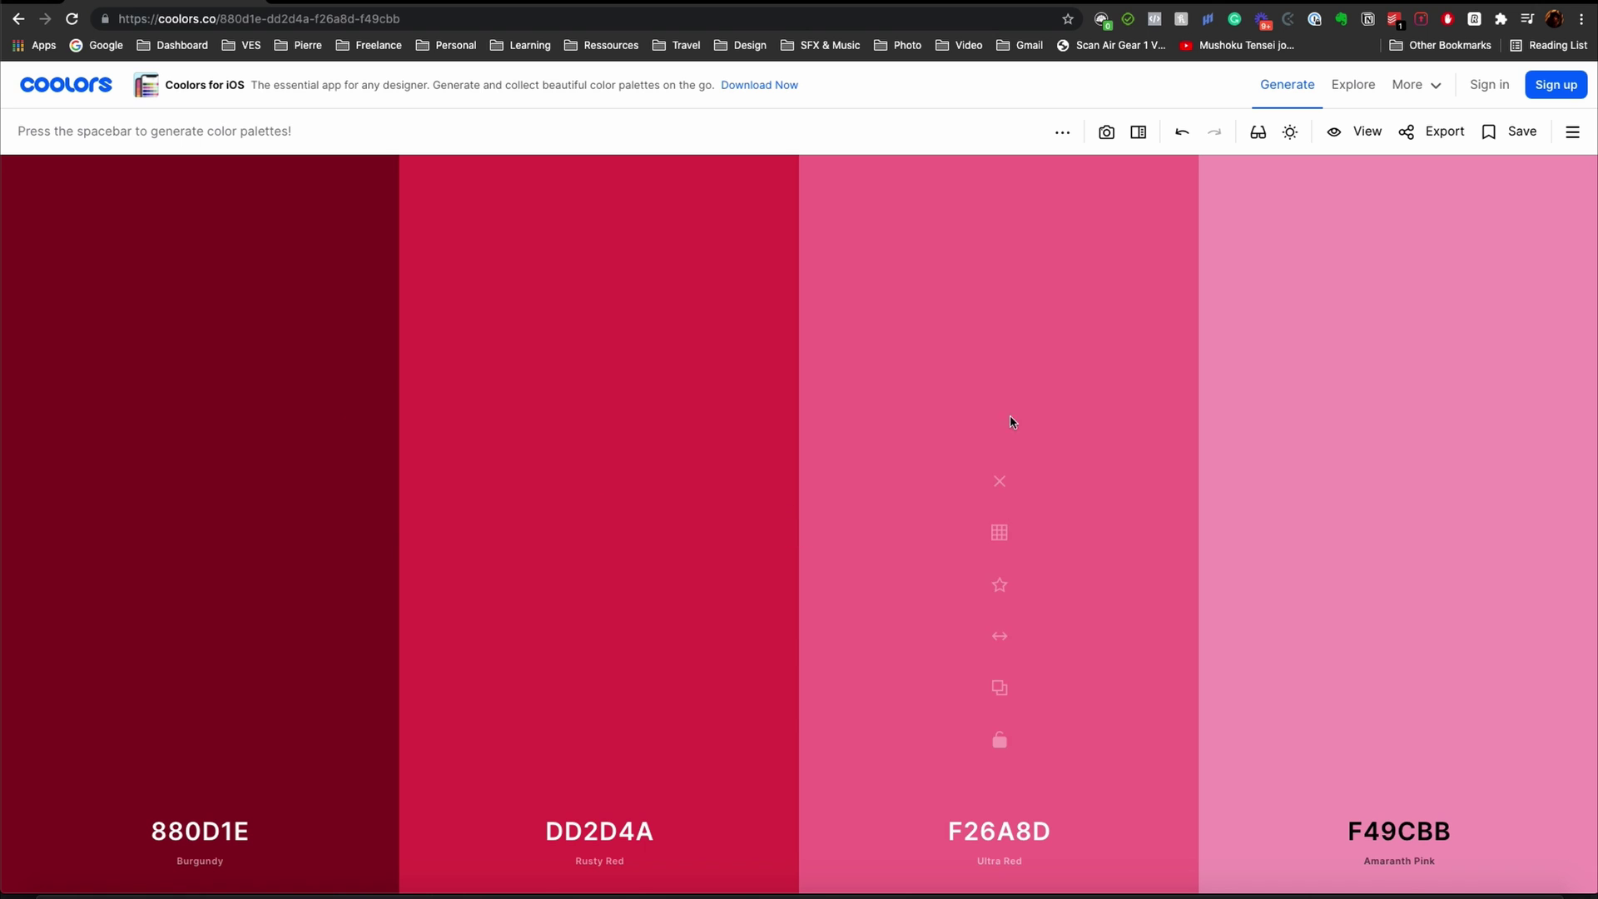
pyautogui.press('space')
pyautogui.press('space')
pyautogui.press('space')
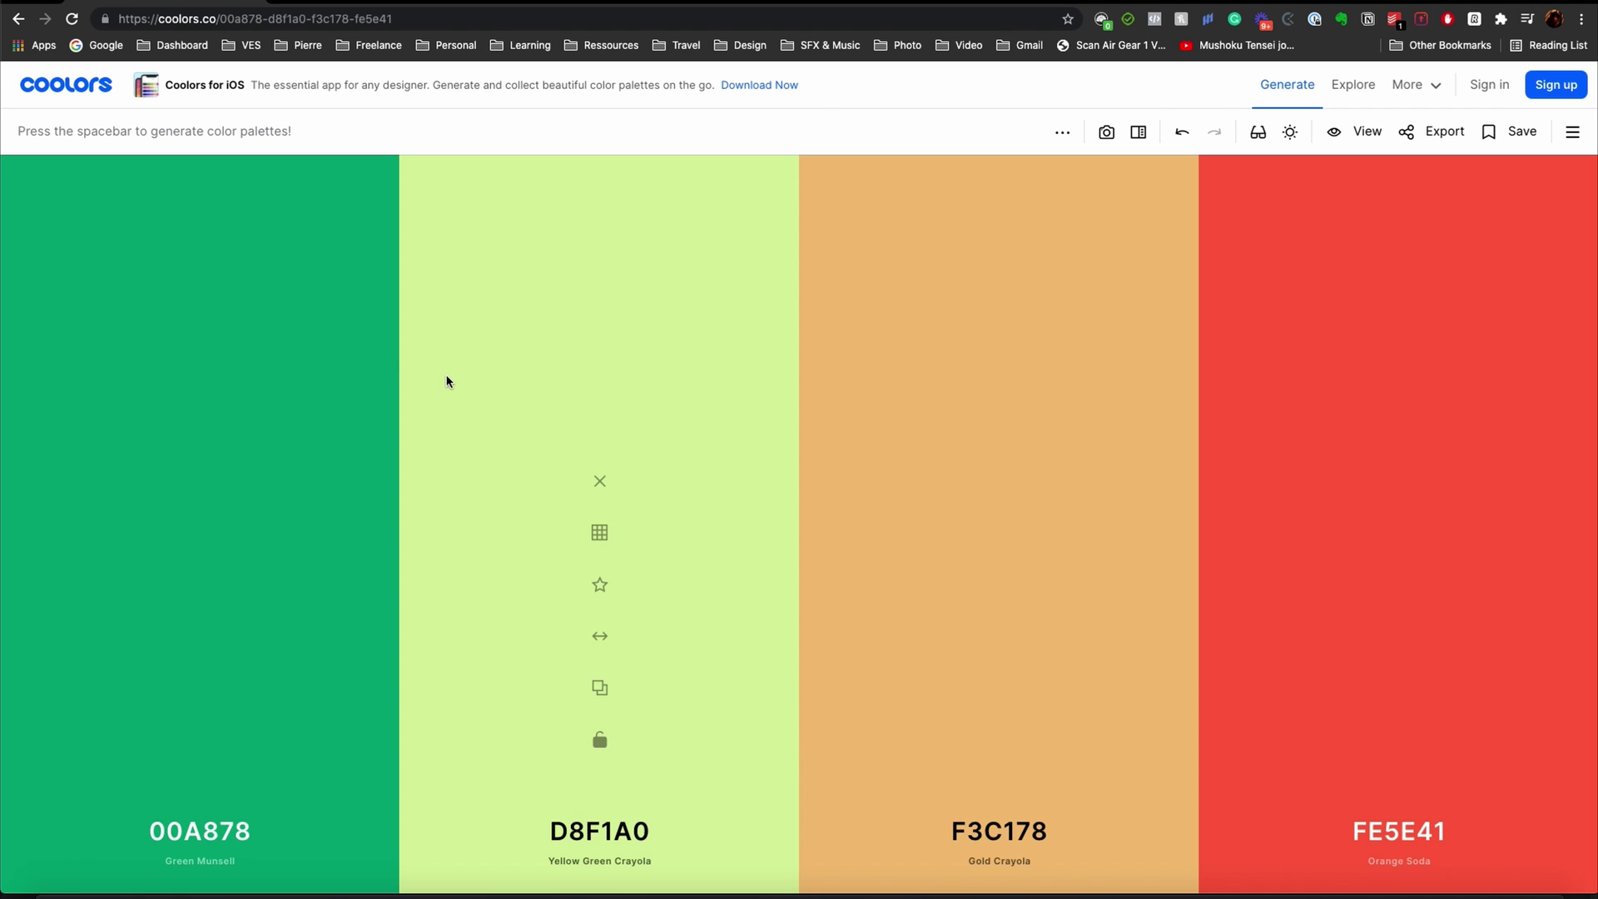
pyautogui.press('space')
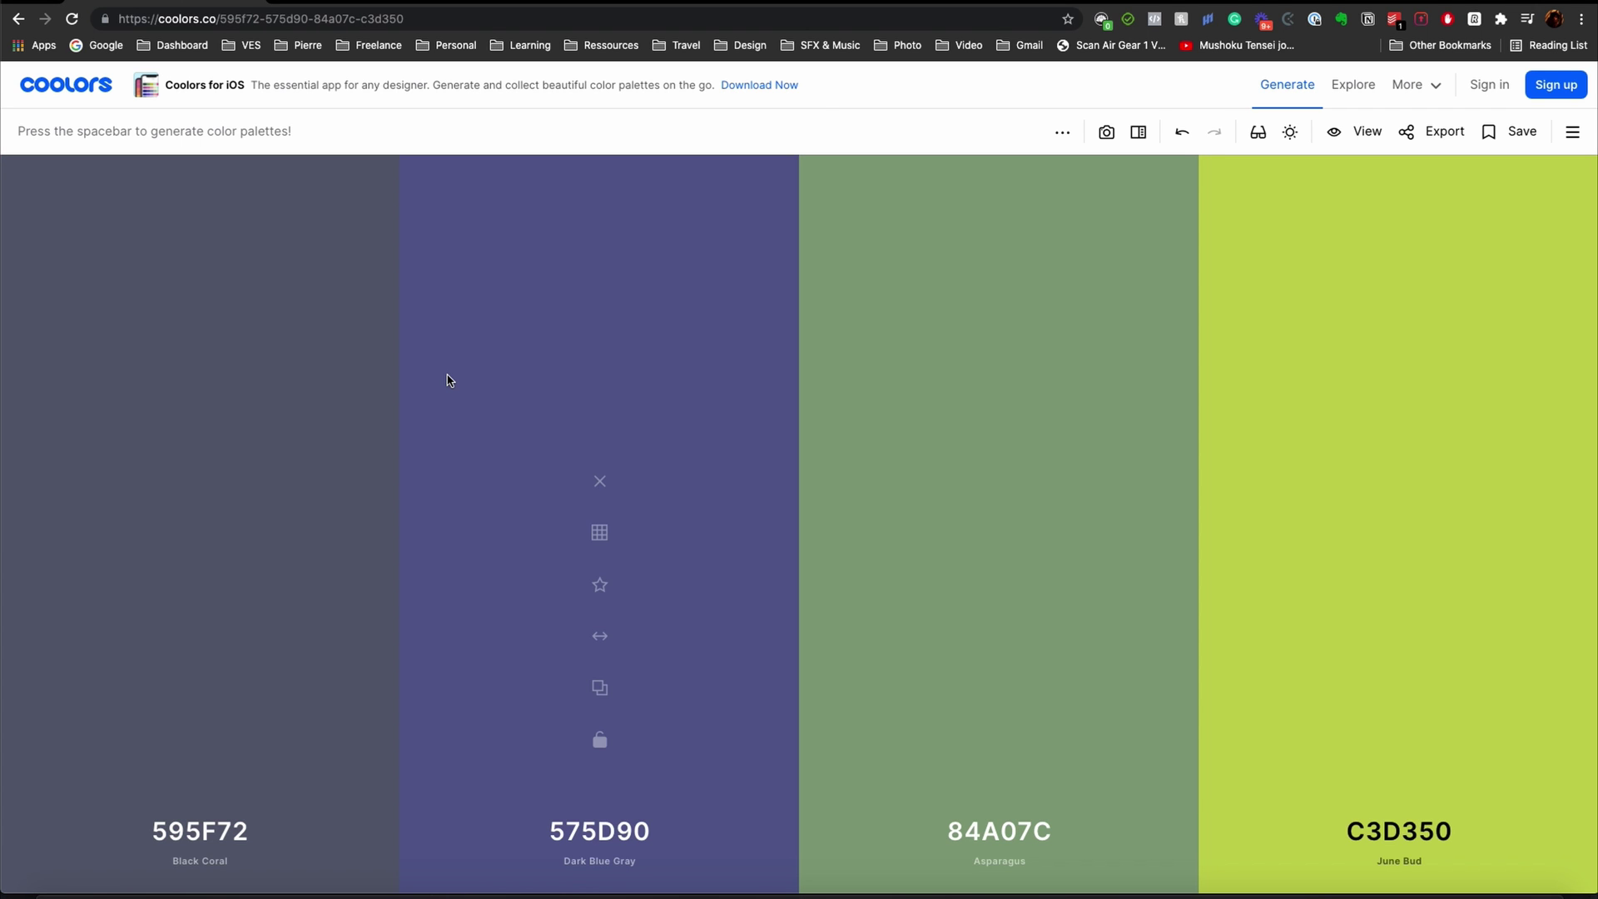
pyautogui.press('space')
pyautogui.press('space')
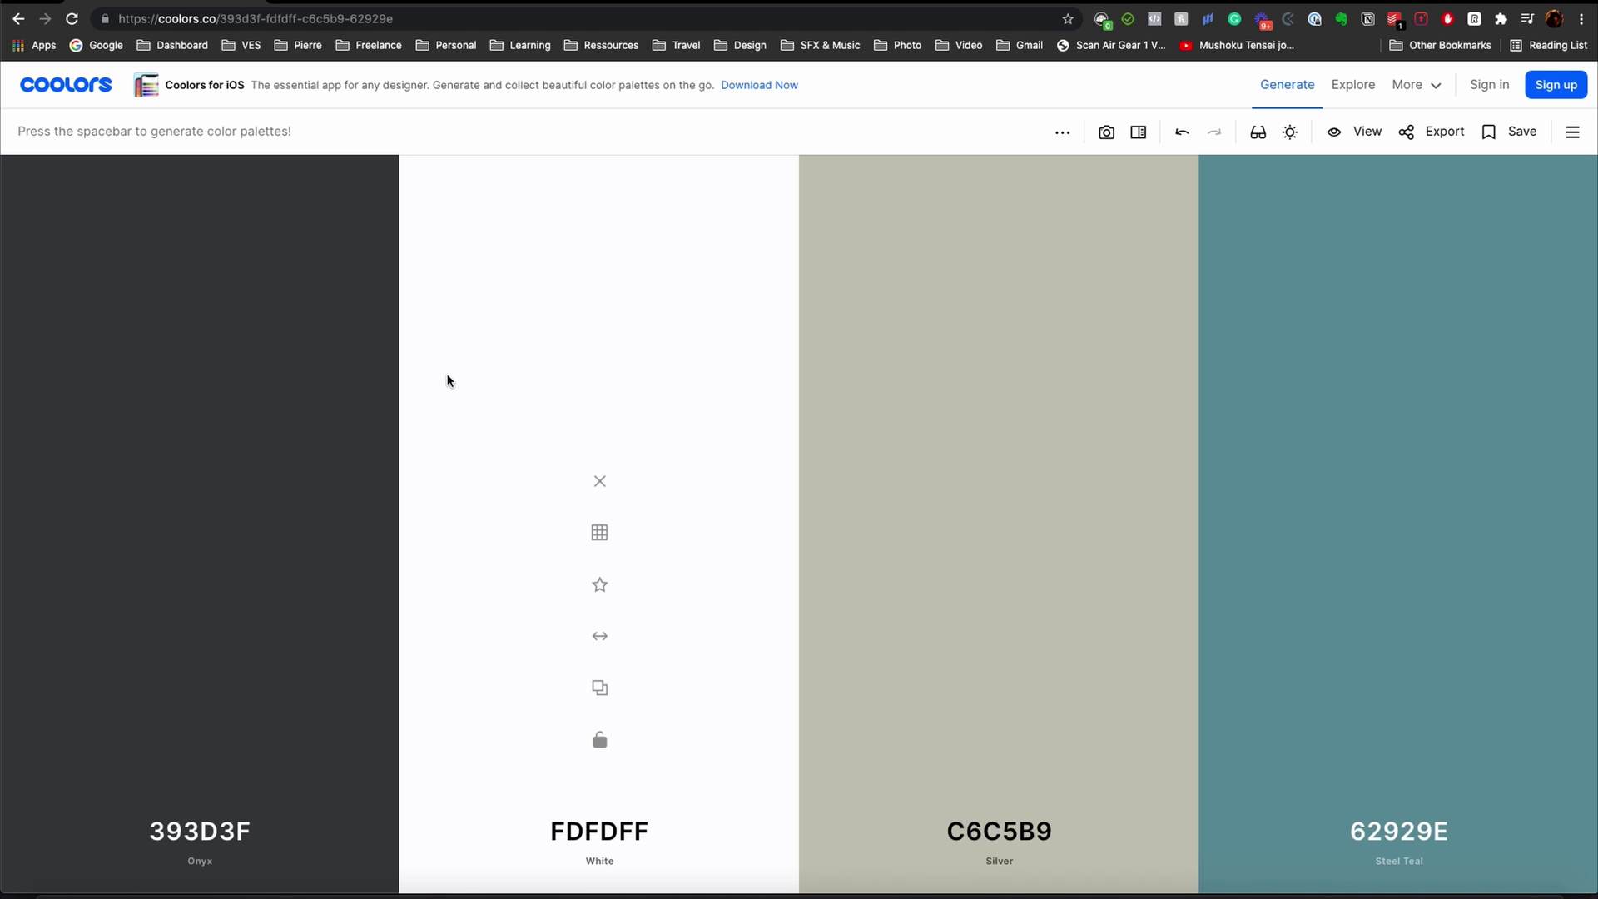
pyautogui.press('space')
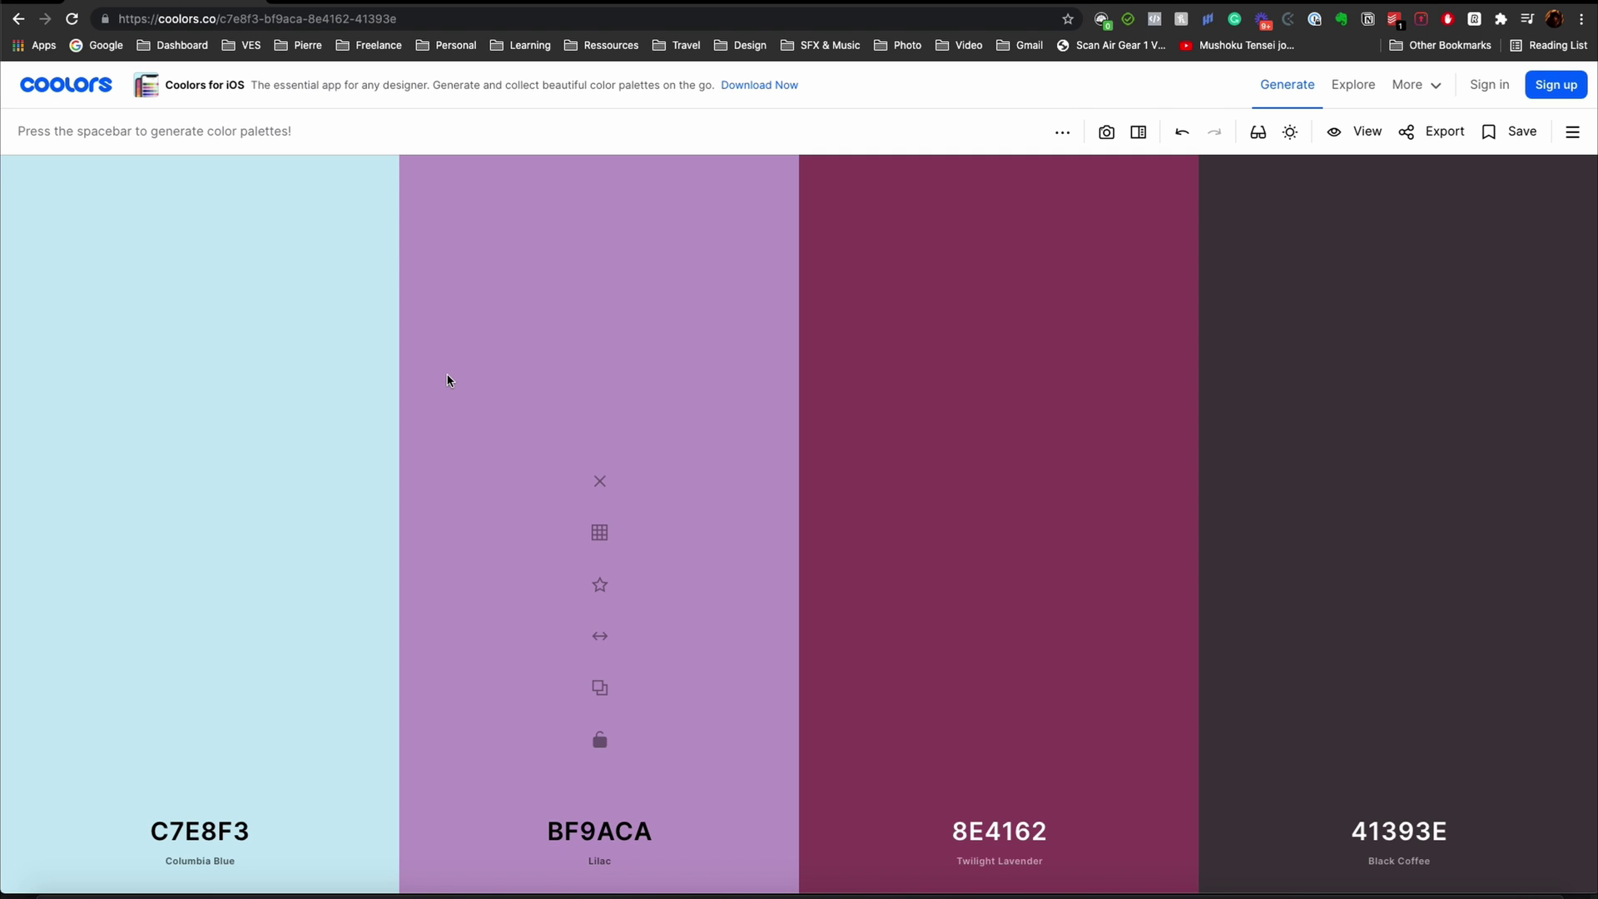
pyautogui.press('space')
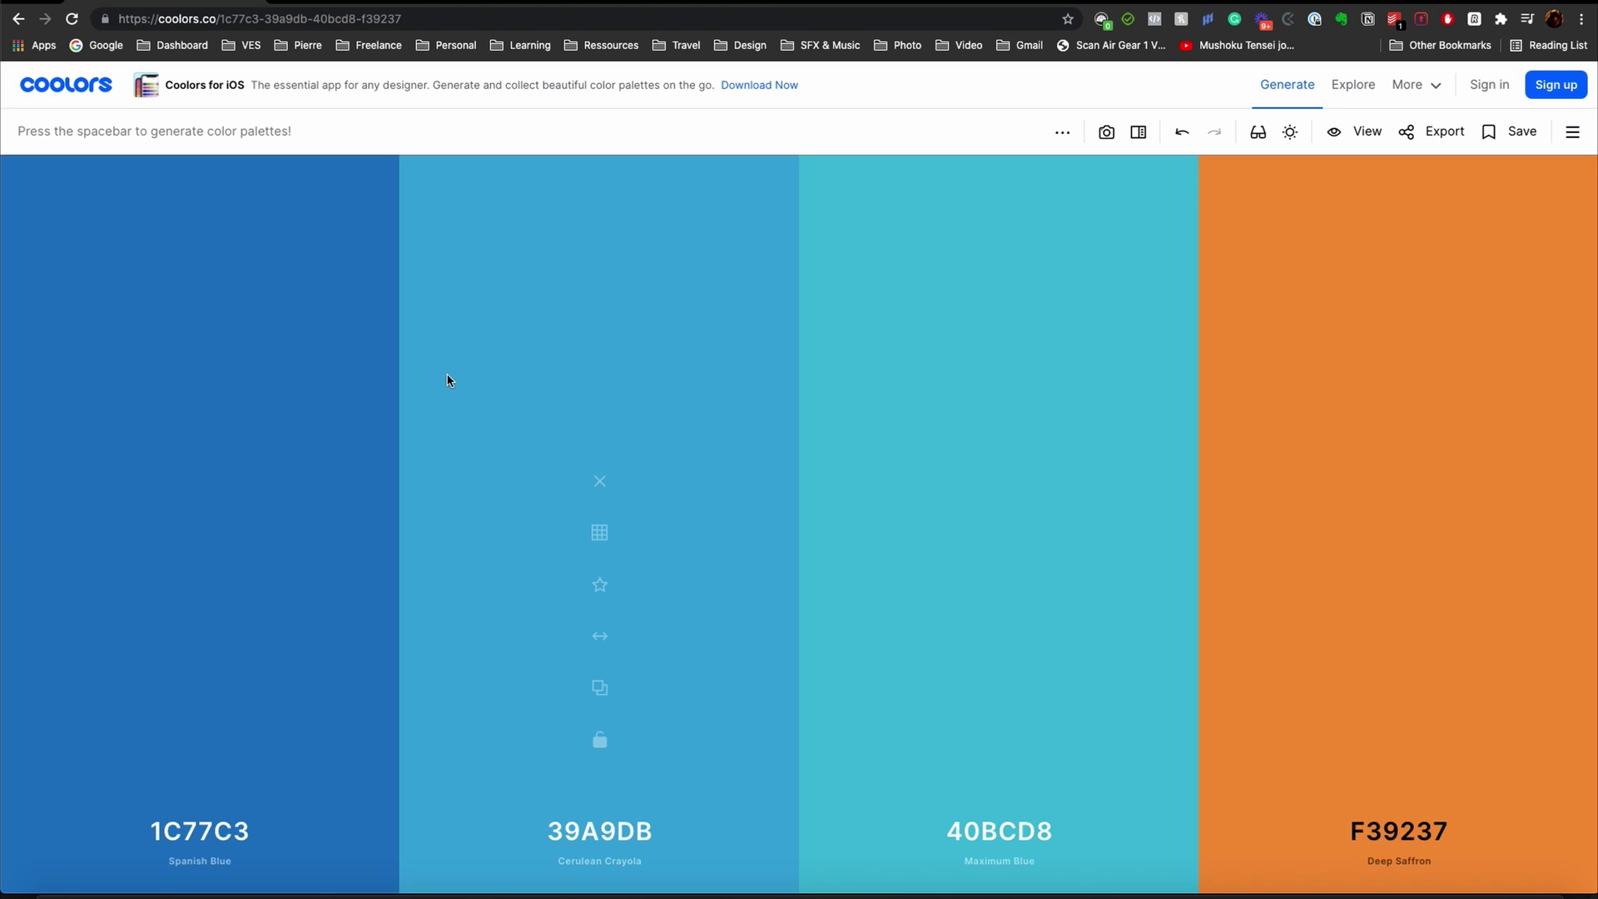
pyautogui.press('space')
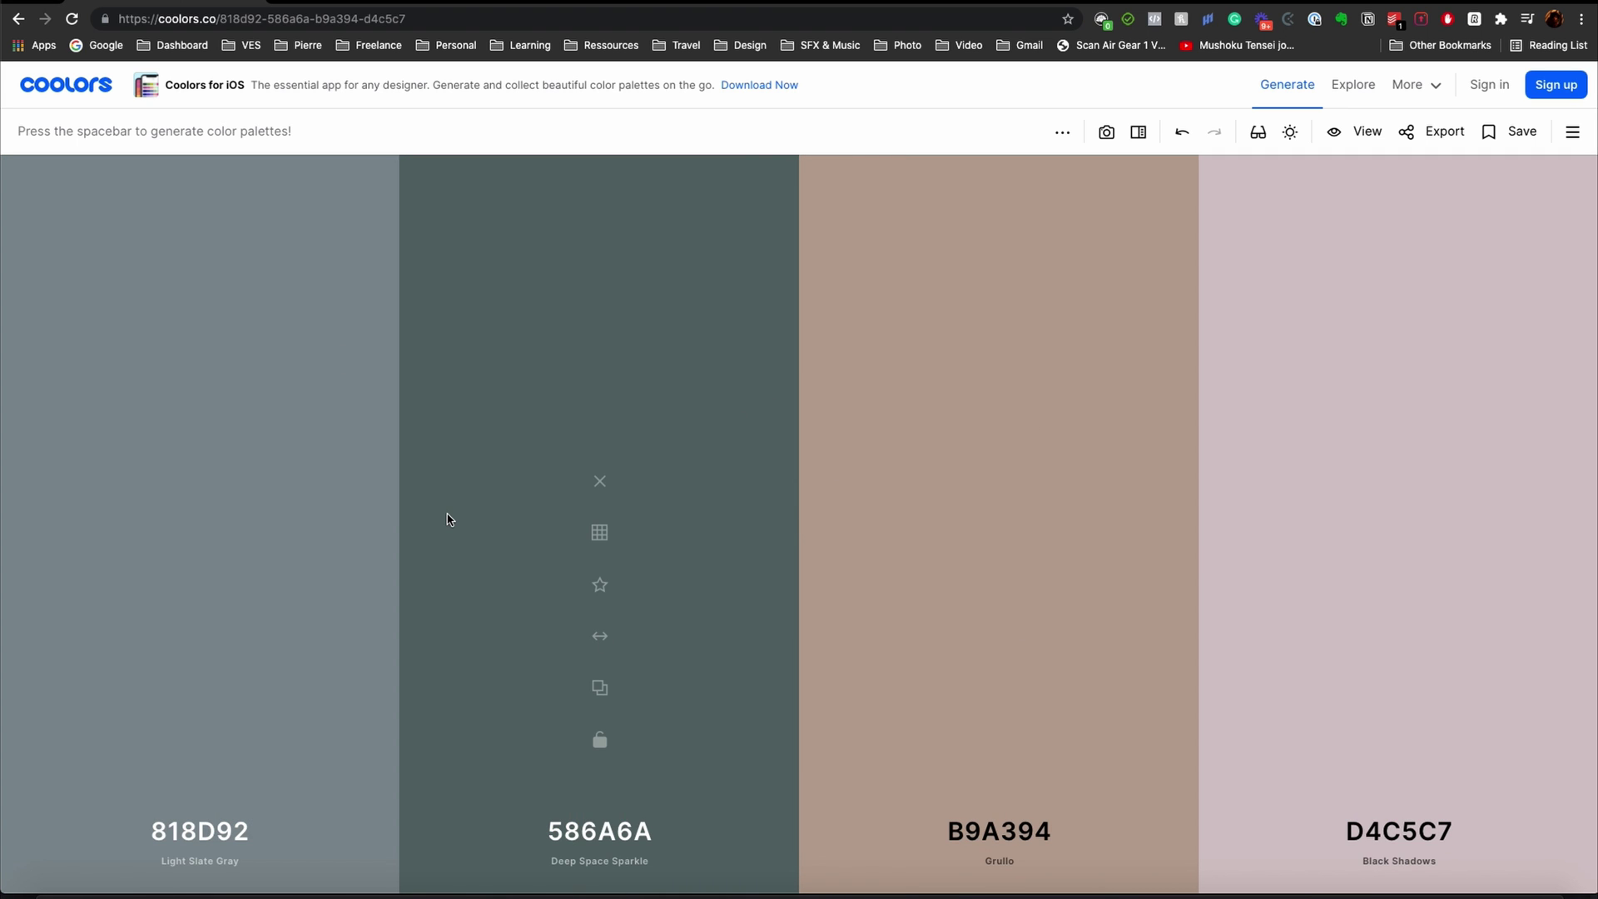
pyautogui.click(196, 830)
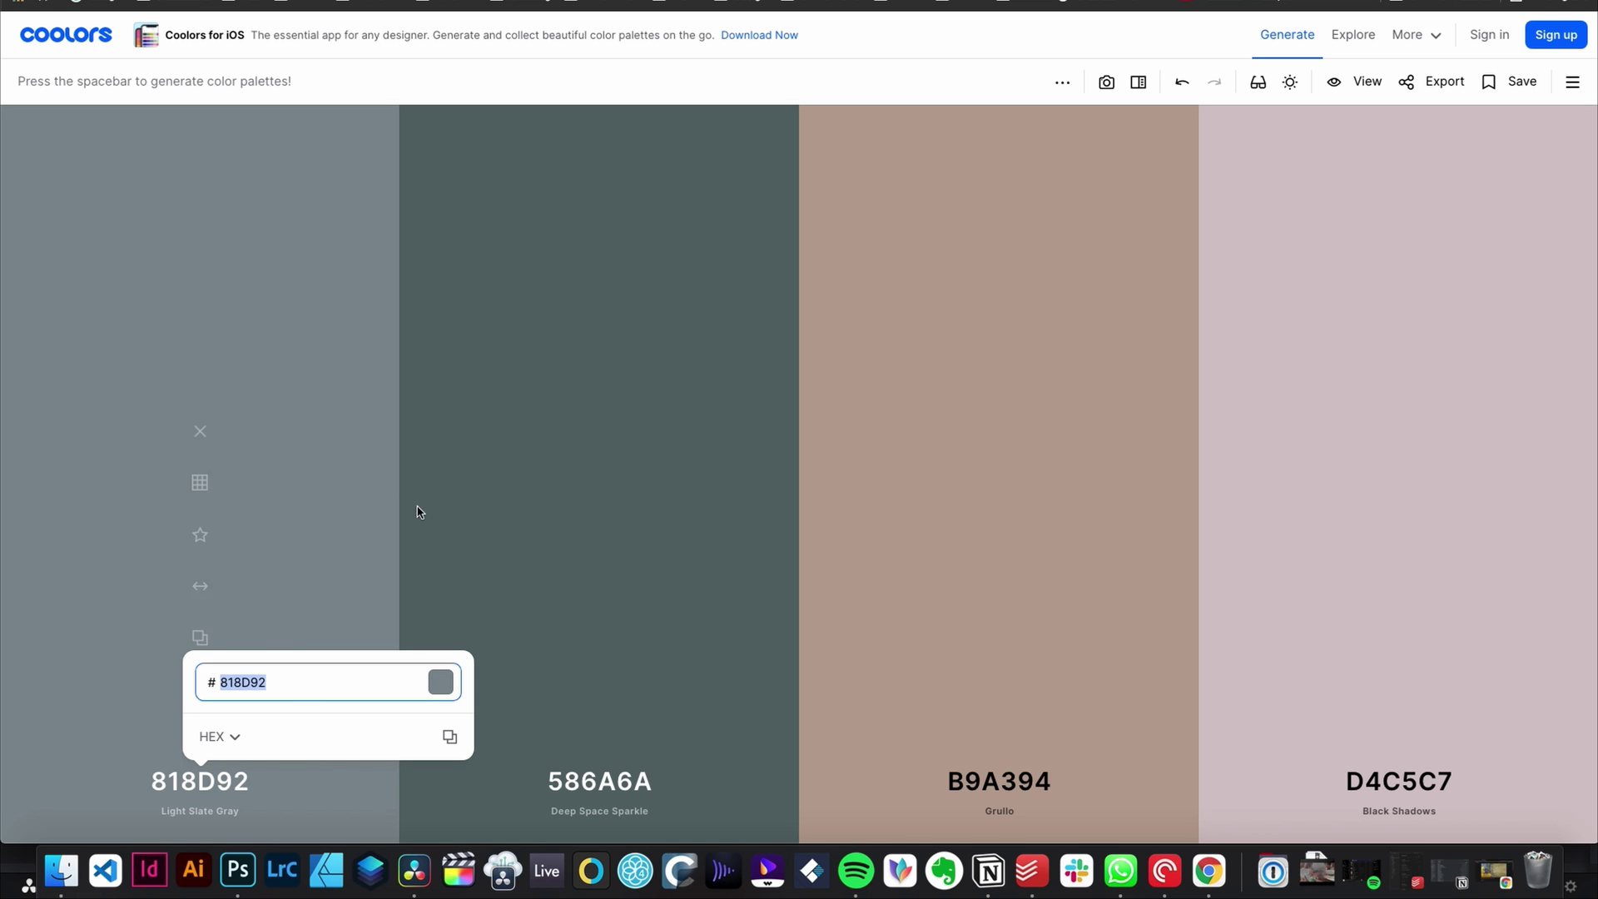
# Step: Replace the first gradient stop's ECE7D4 with the pasted 818D92 gray
pyautogui.click(414, 871)
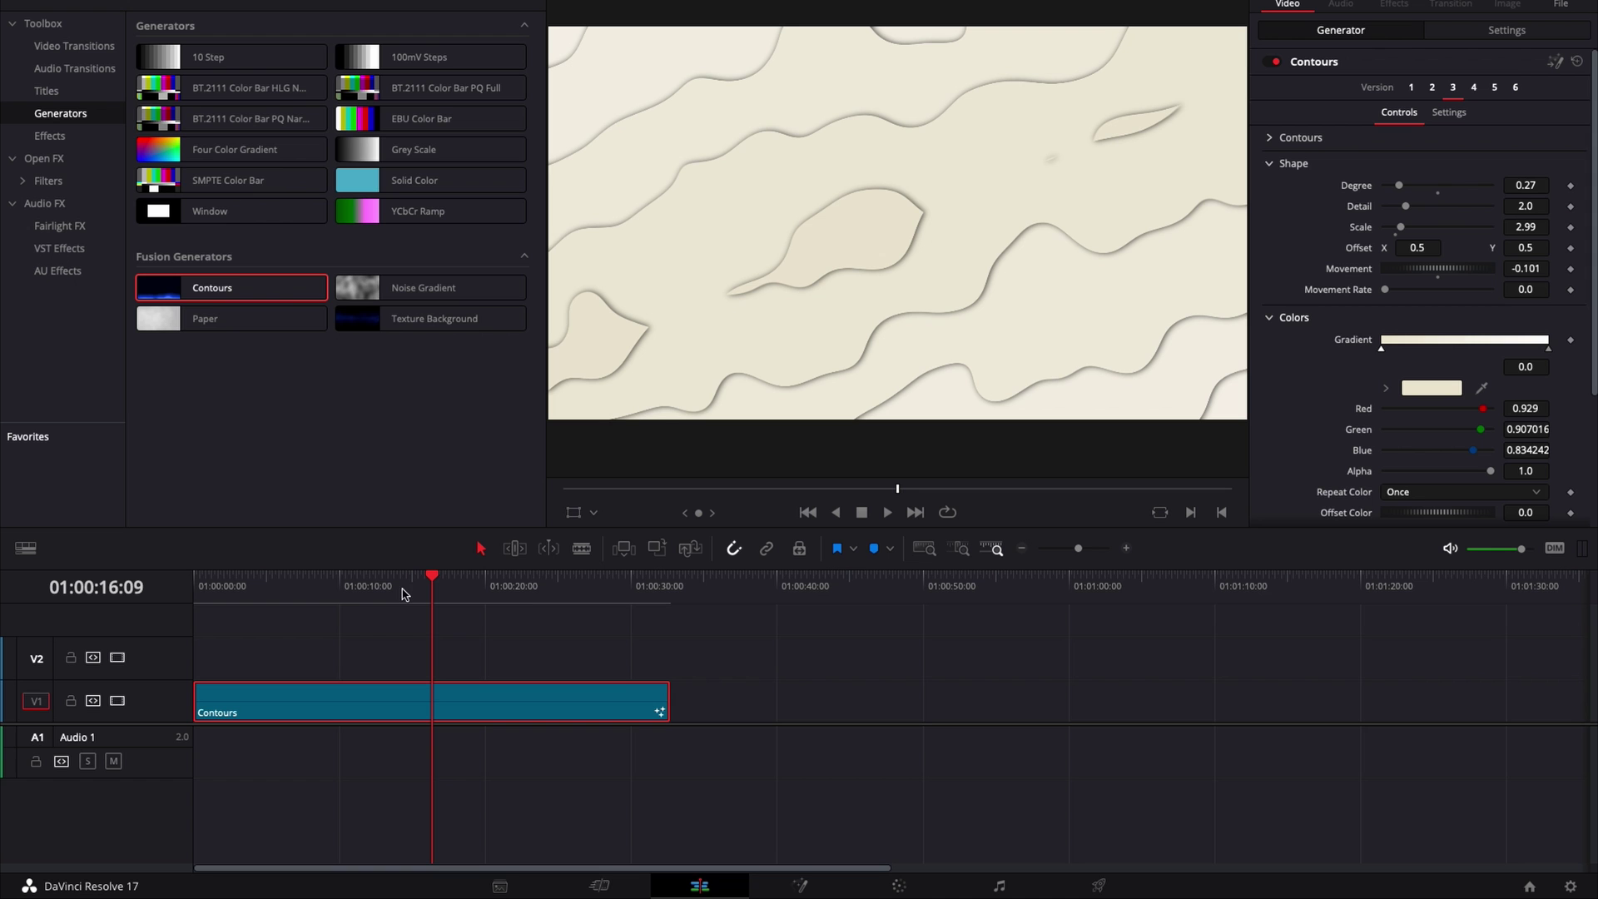
pyautogui.click(1419, 392)
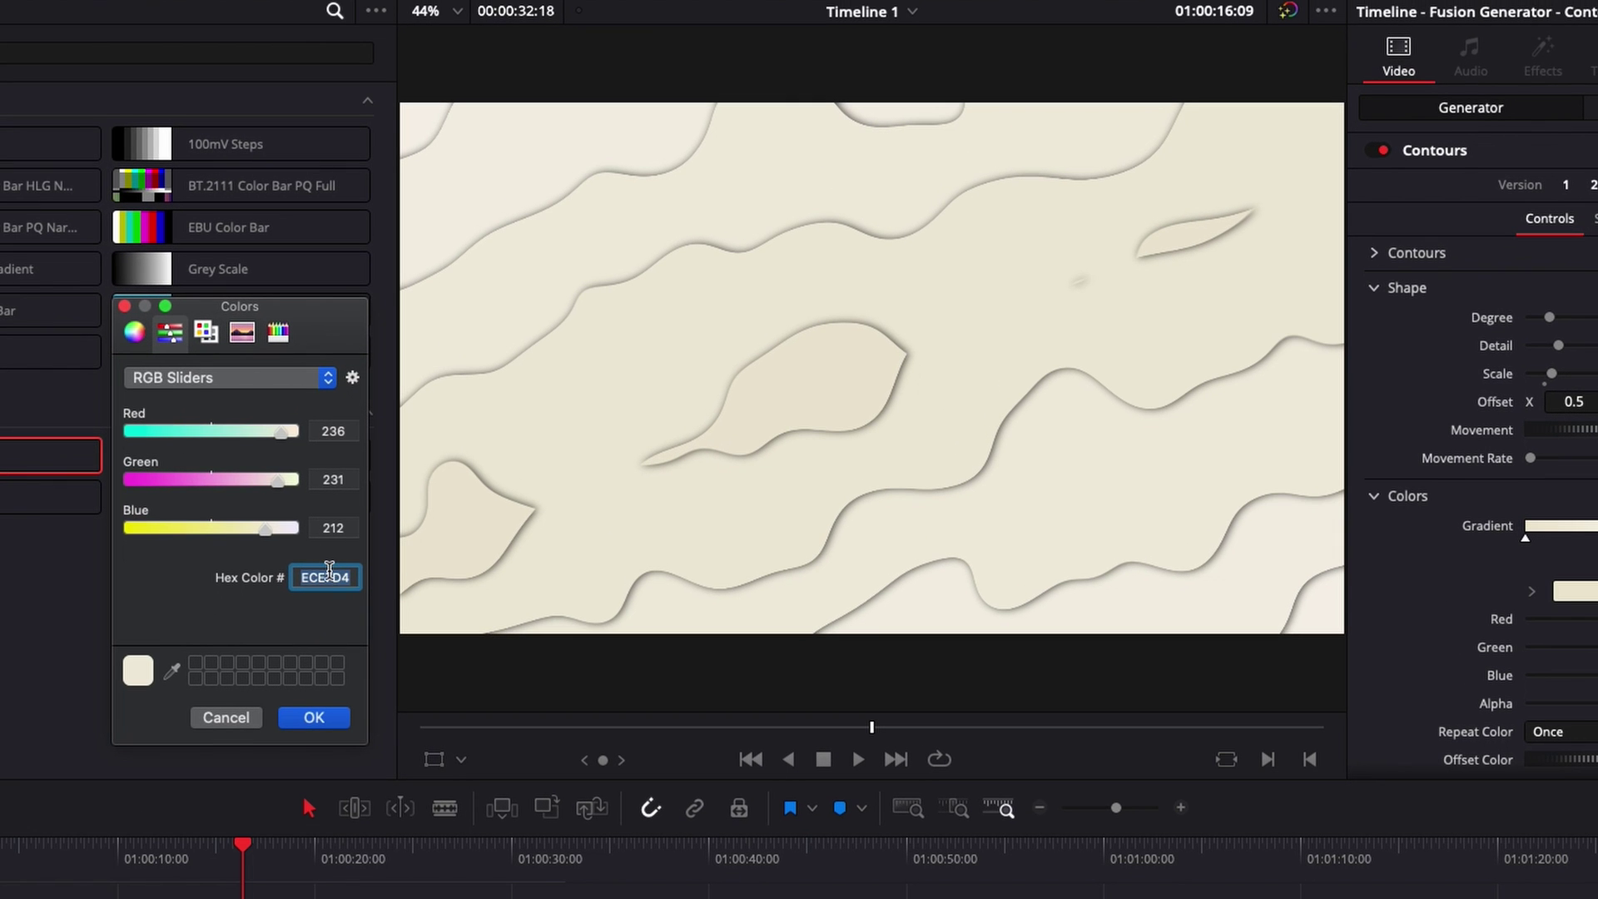
pyautogui.press('BackSpace')
pyautogui.rightClick(328, 577)
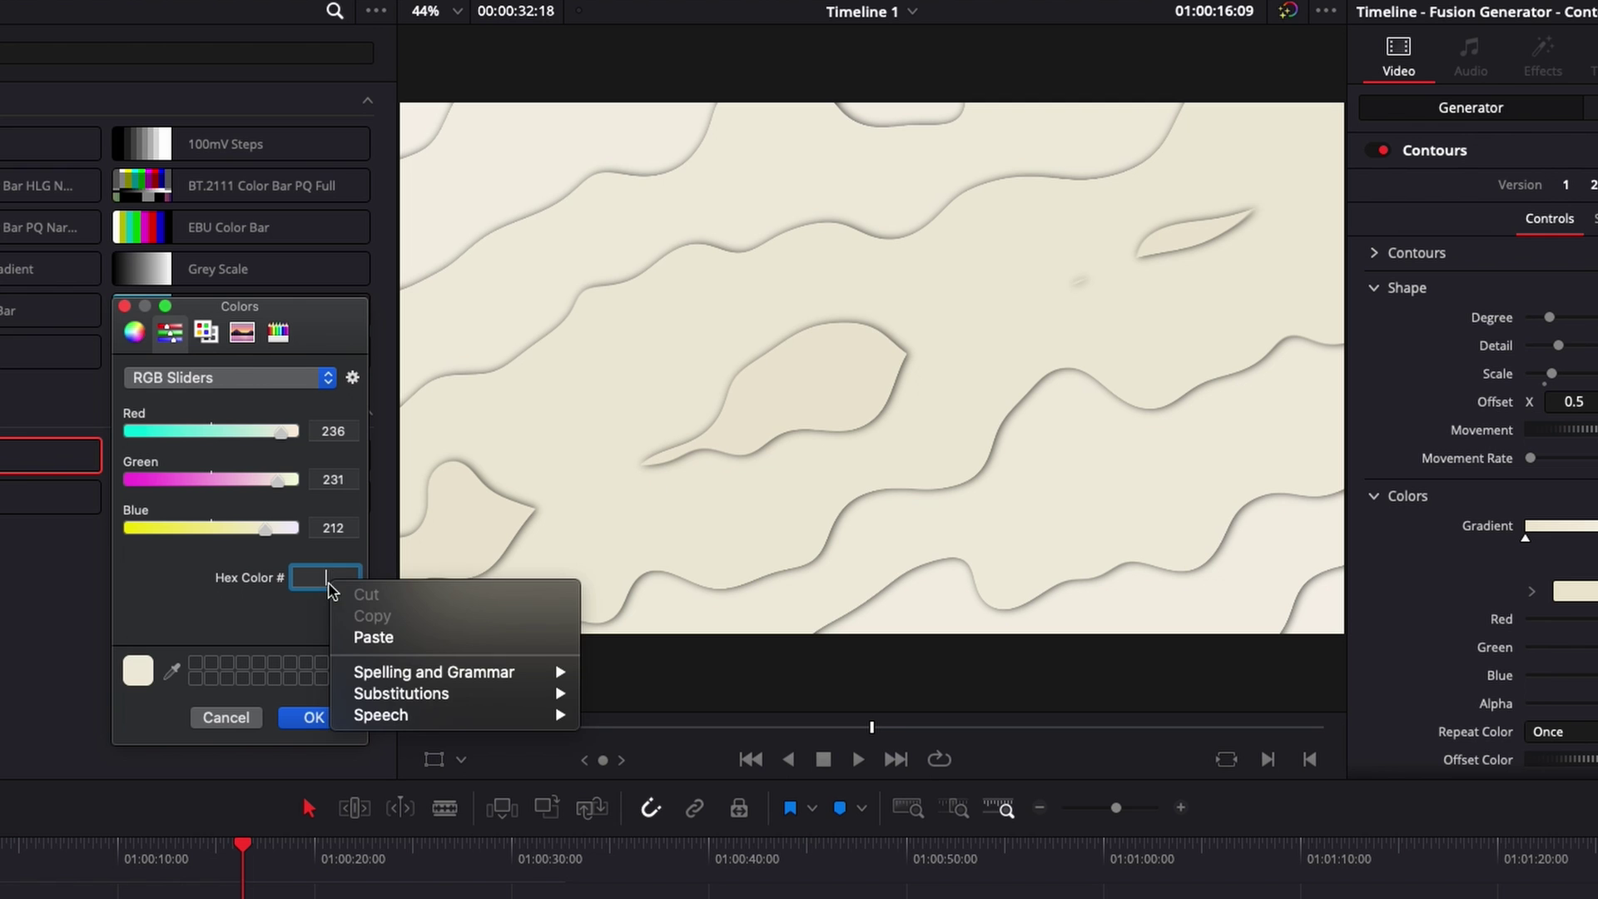
pyautogui.click(372, 636)
pyautogui.press('Return')
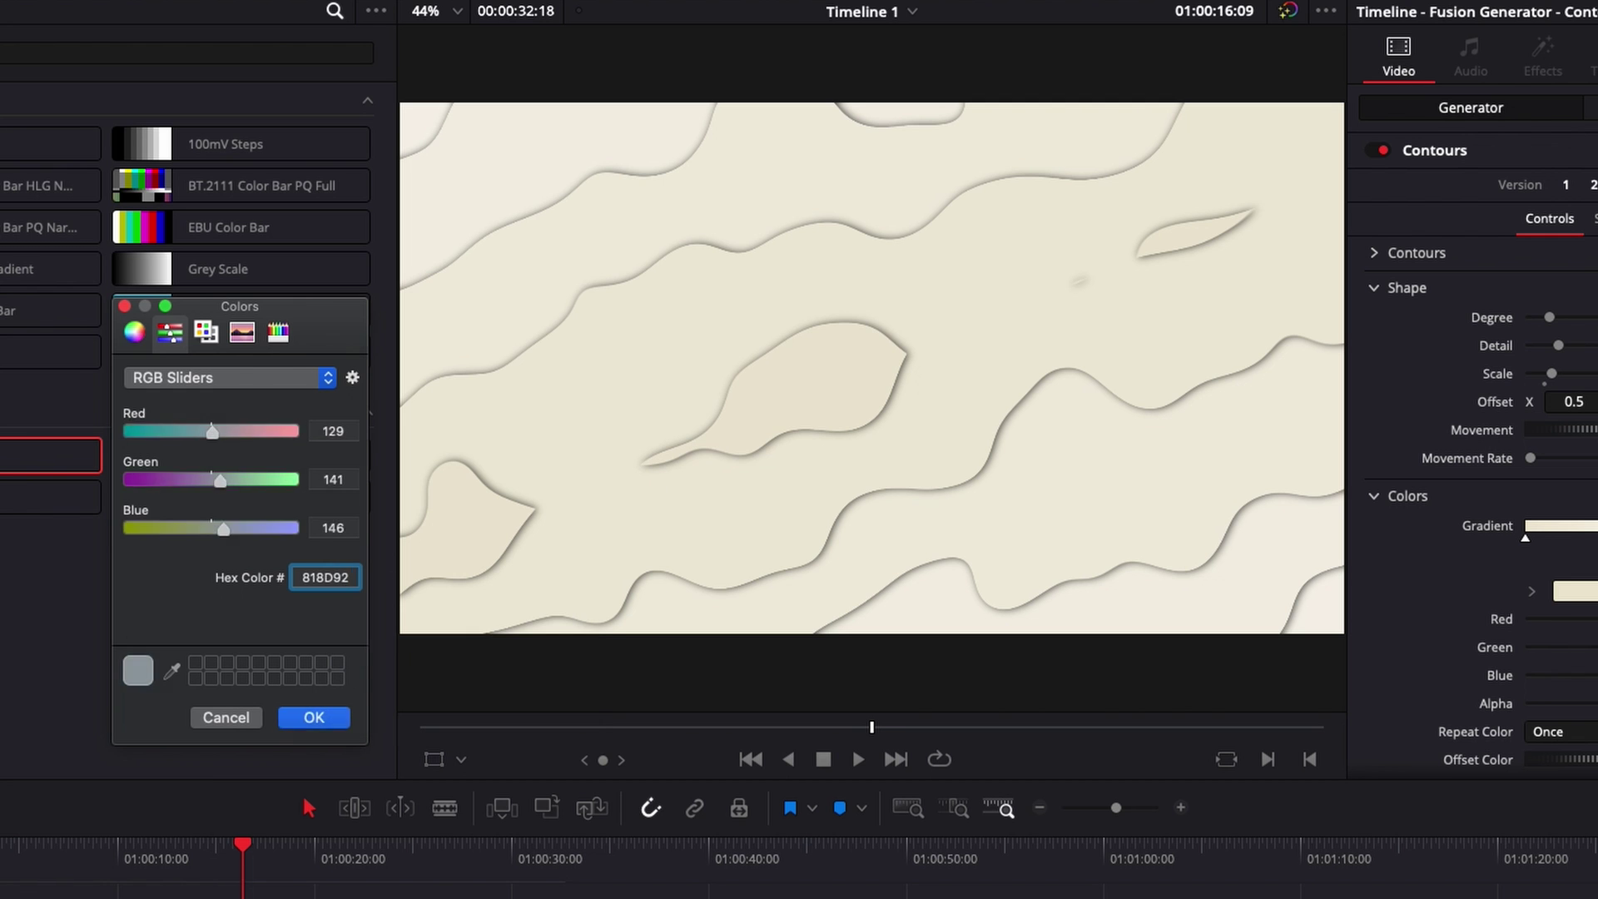
pyautogui.click(313, 717)
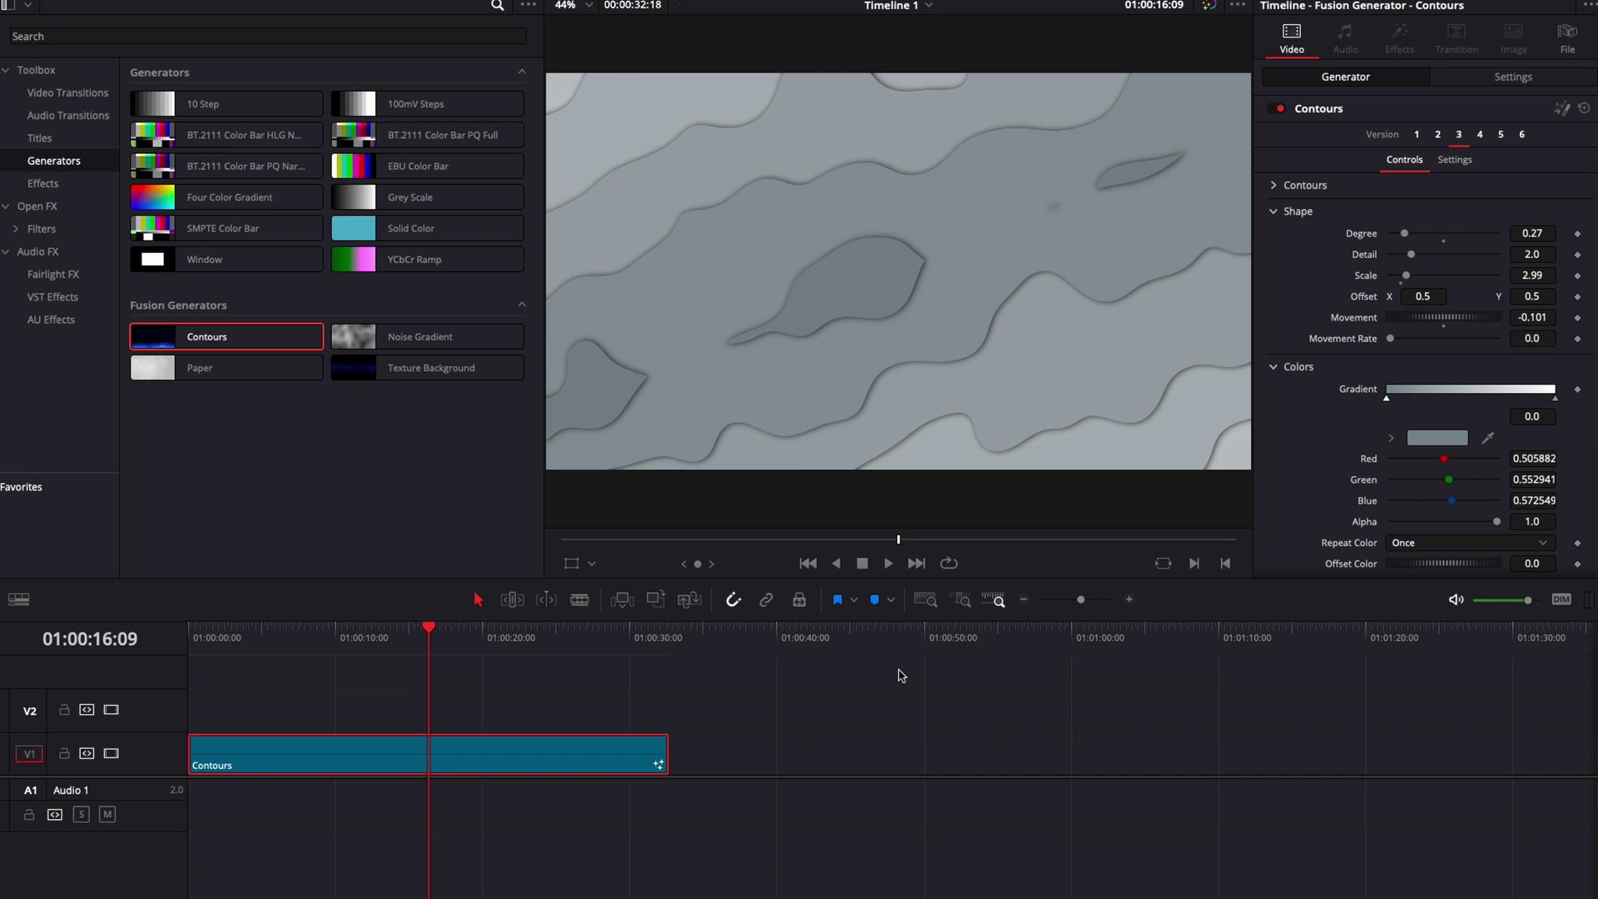
pyautogui.hotkey('ctrl', 'Up')
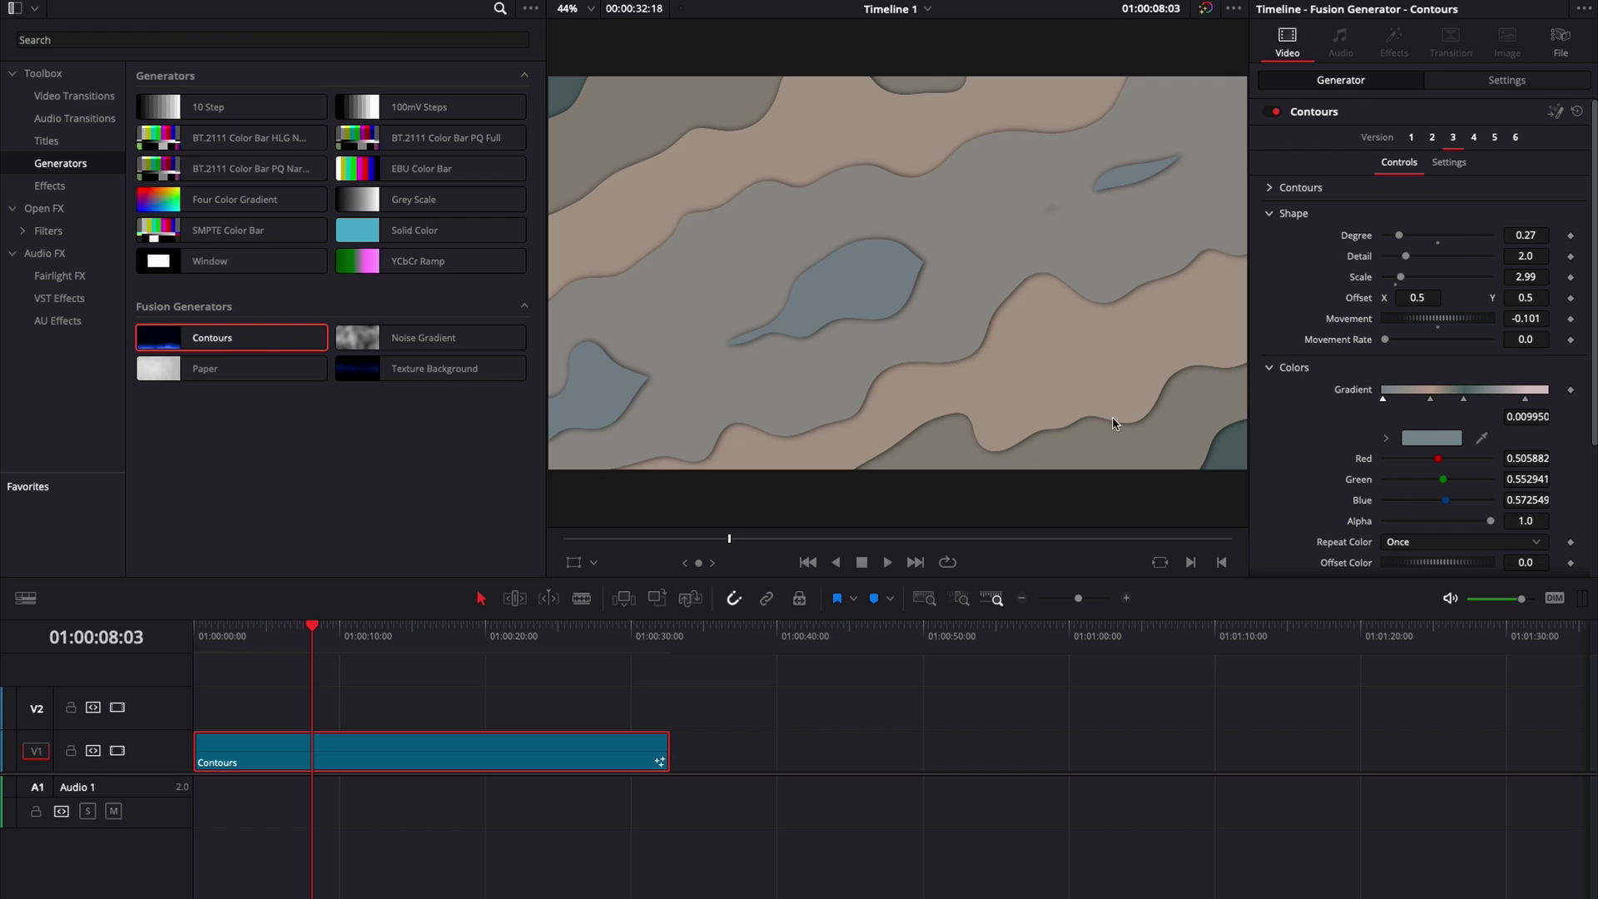
# Step: Check the second, grey-teal third and light pink fourth gradient stops, then scrub the recoloured clip
pyautogui.click(1430, 401)
pyautogui.click(1465, 402)
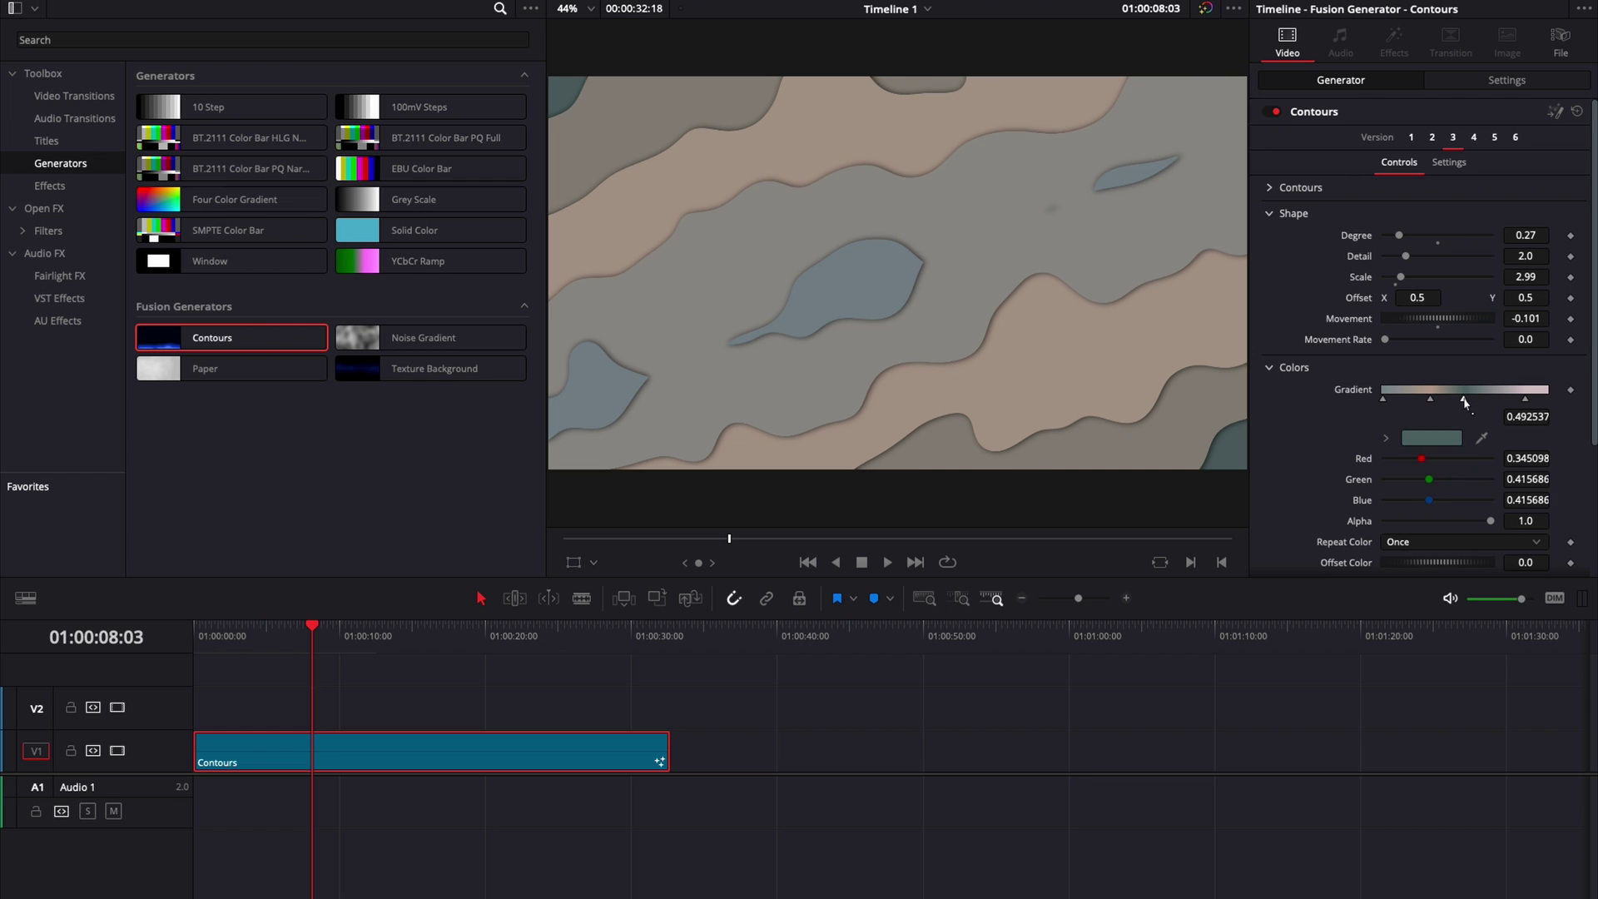
pyautogui.click(1528, 402)
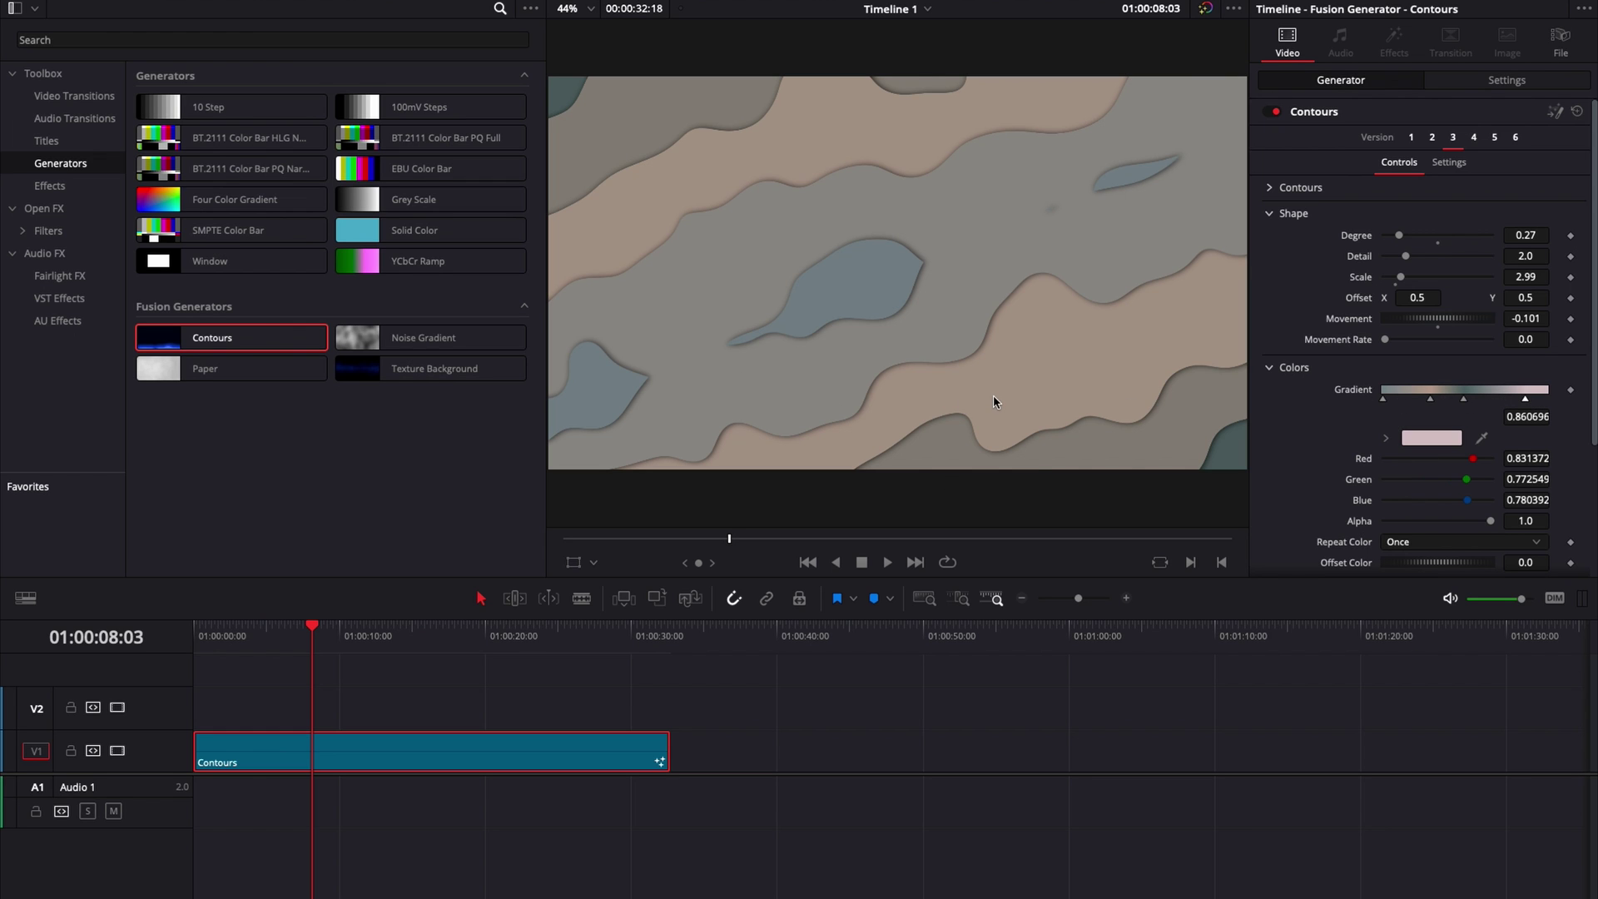
pyautogui.moveTo(255, 649); pyautogui.dragTo(334, 654)
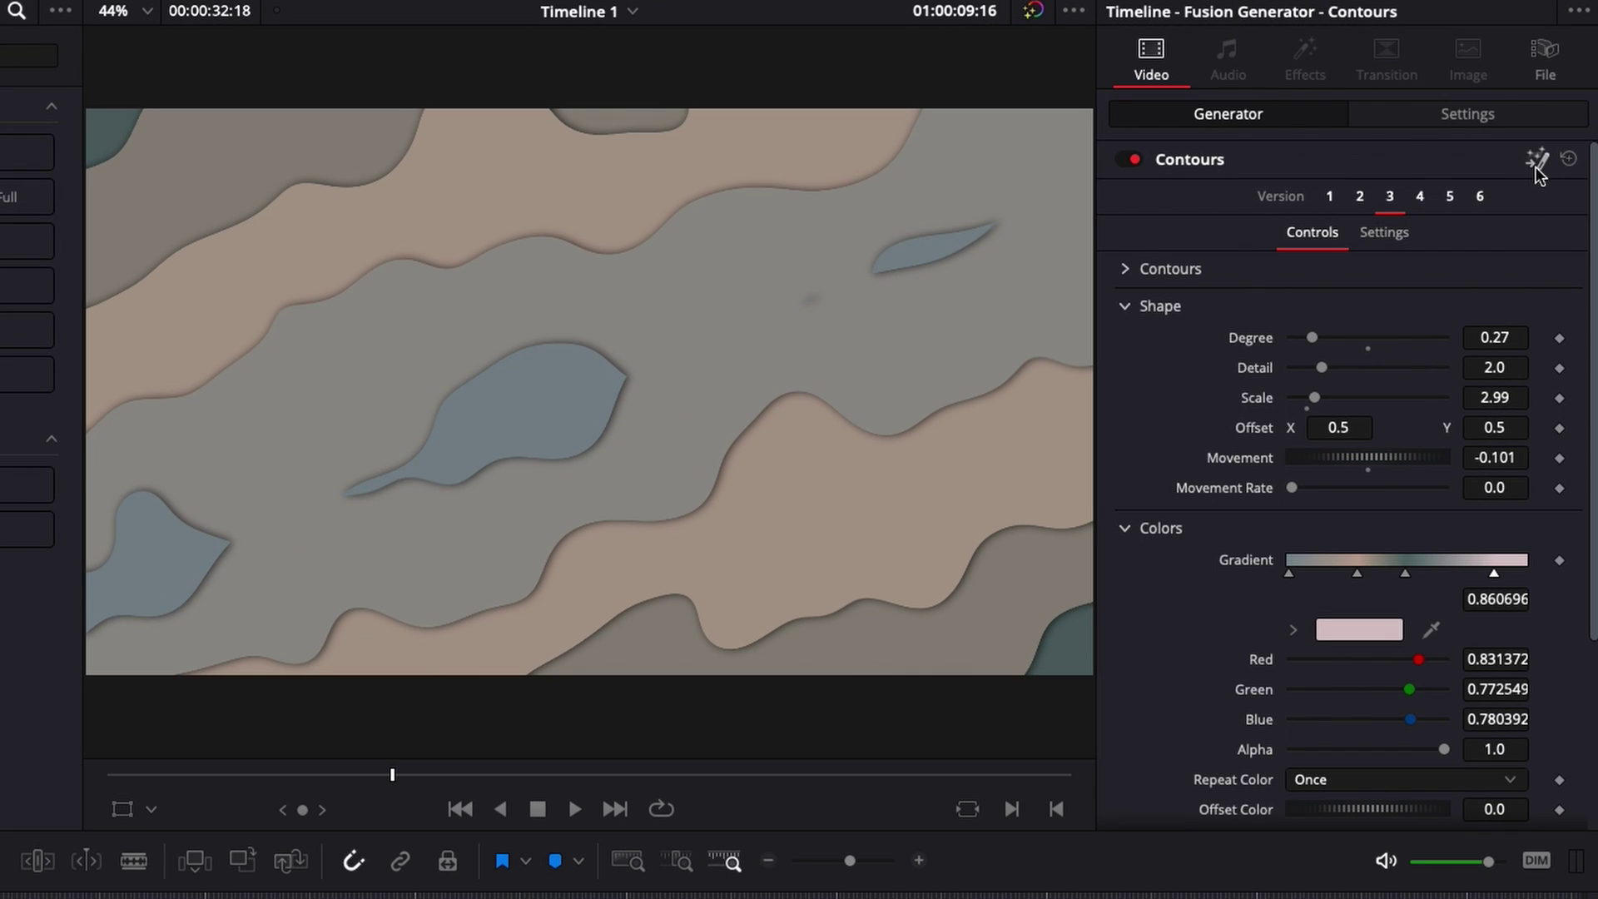
# Step: In Fusion, keyframe Contours Movement from -0.101 at frame 0 to 0.602 at frame 41
pyautogui.click(1538, 162)
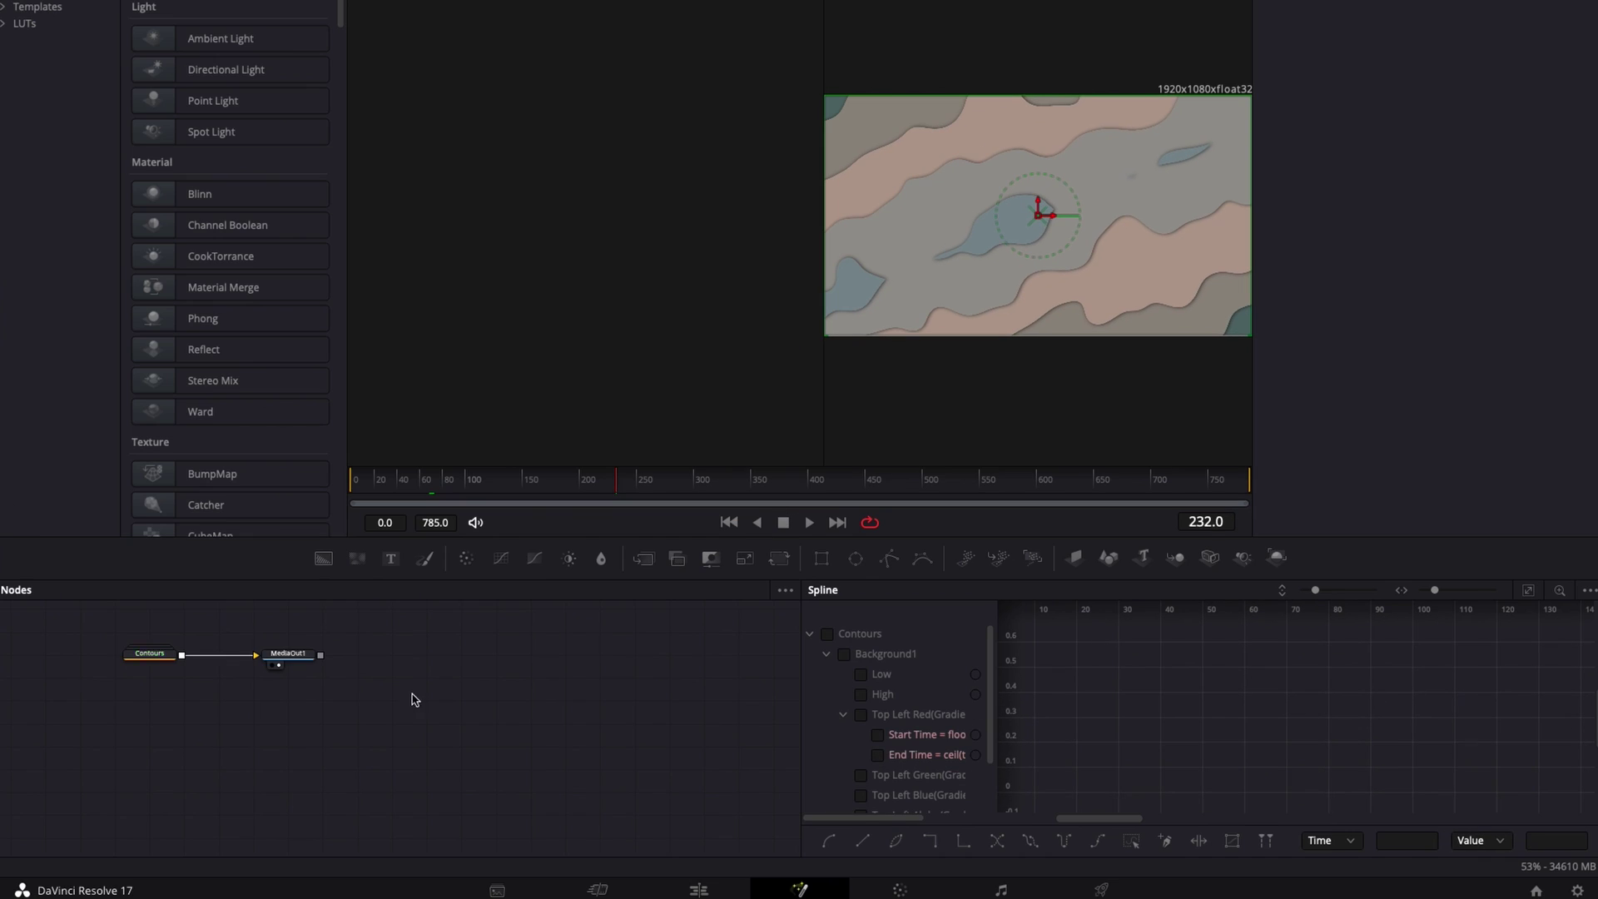
pyautogui.click(150, 653)
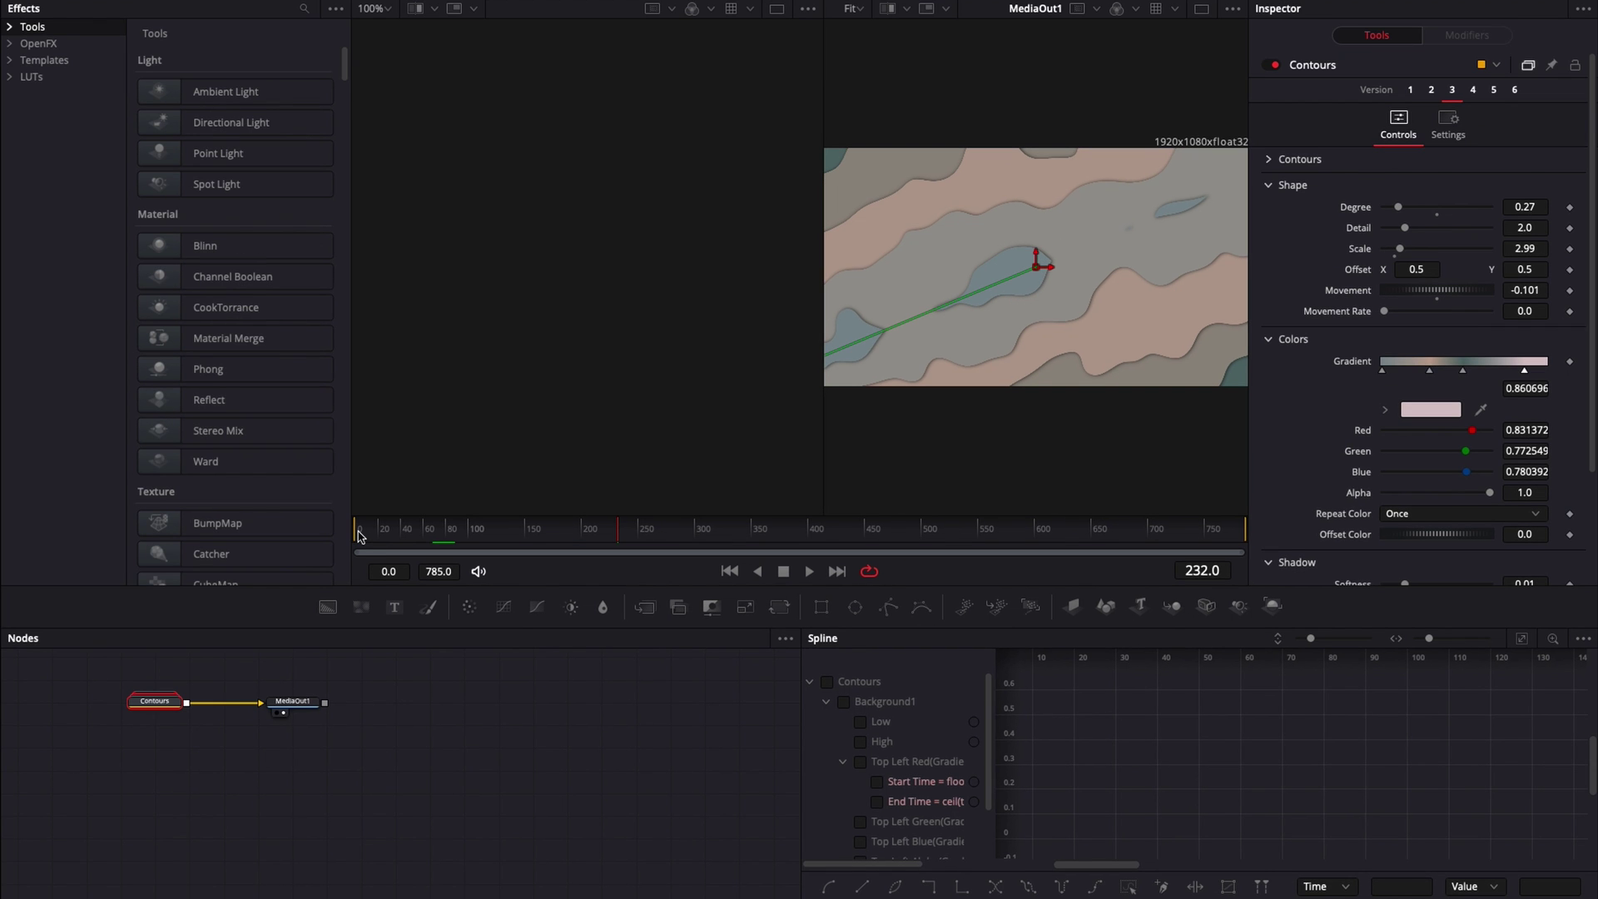
pyautogui.click(360, 535)
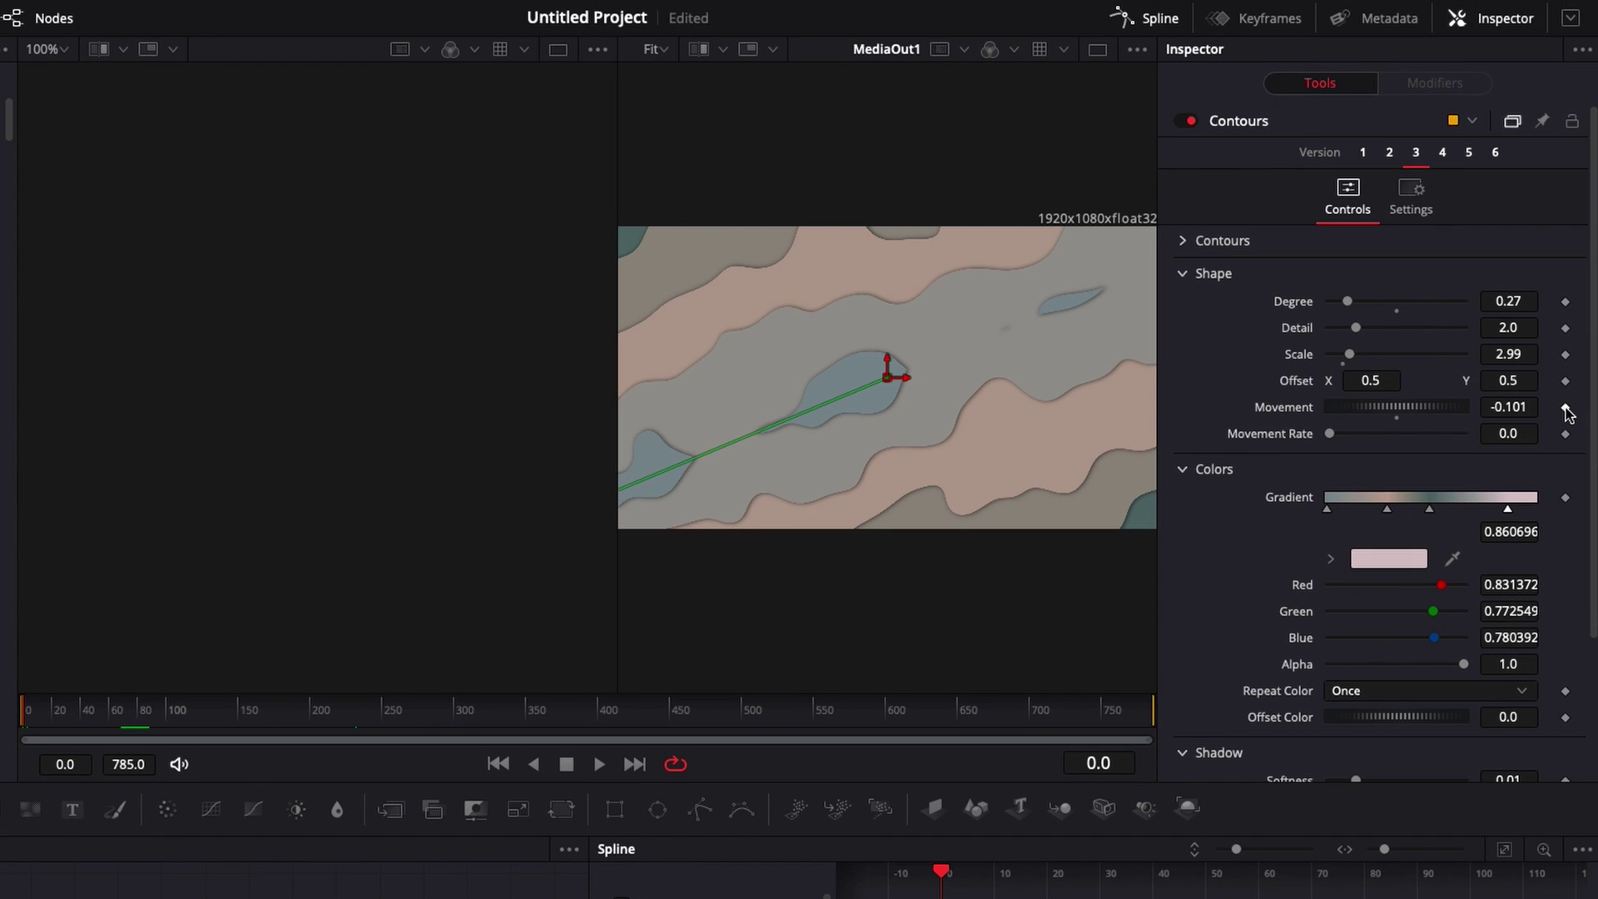
pyautogui.click(1565, 407)
pyautogui.click(82, 717)
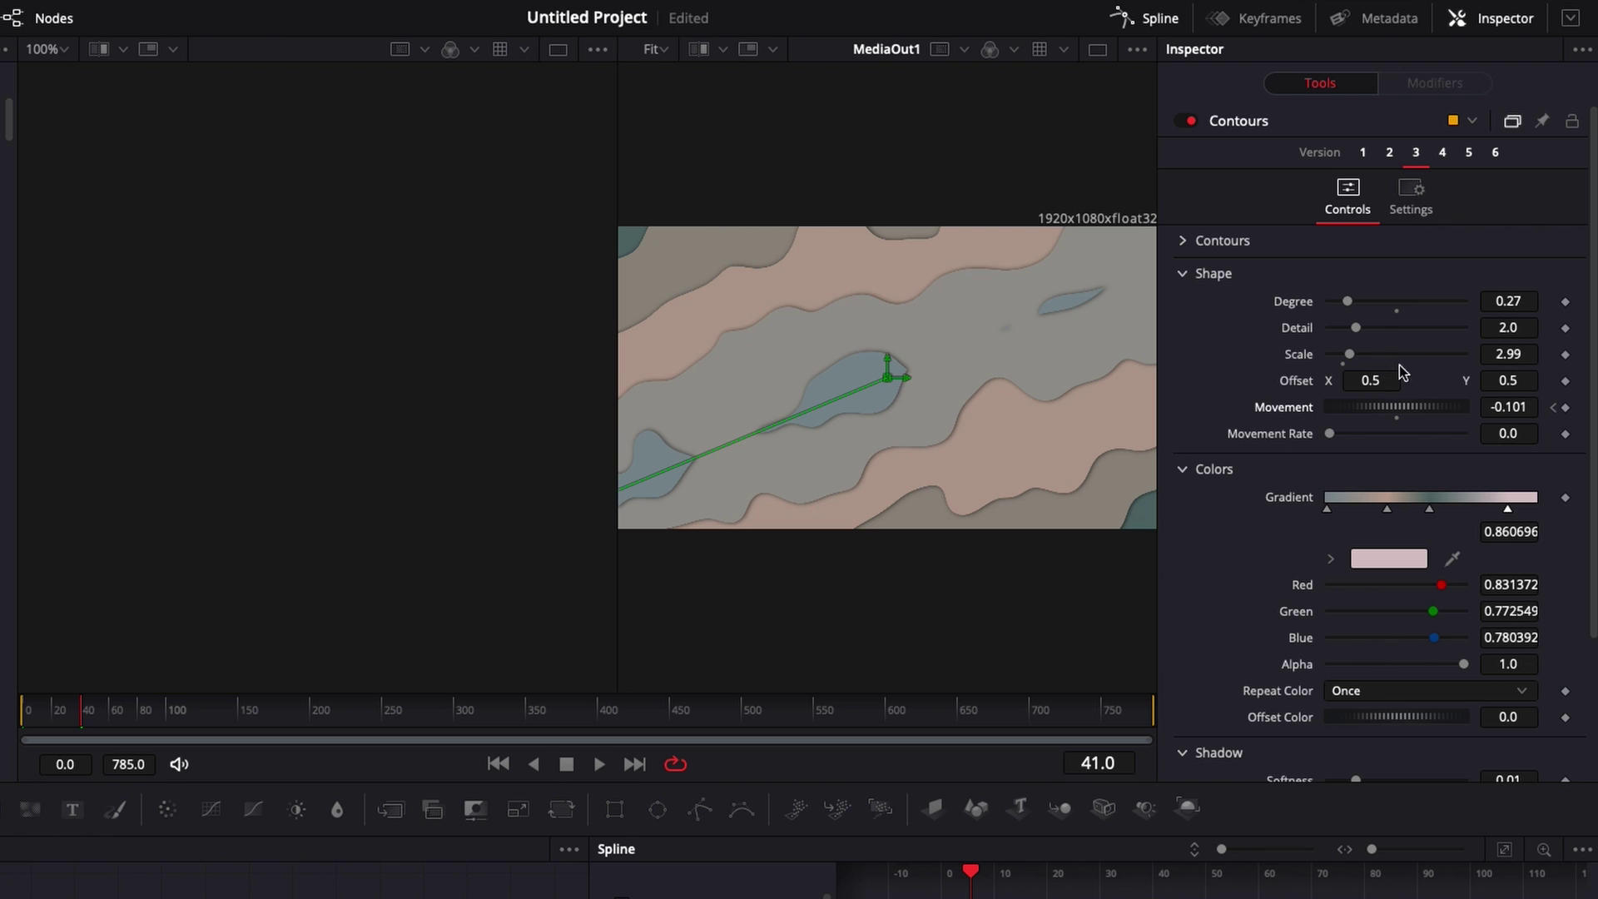
pyautogui.moveTo(1382, 403); pyautogui.dragTo(1487, 417)
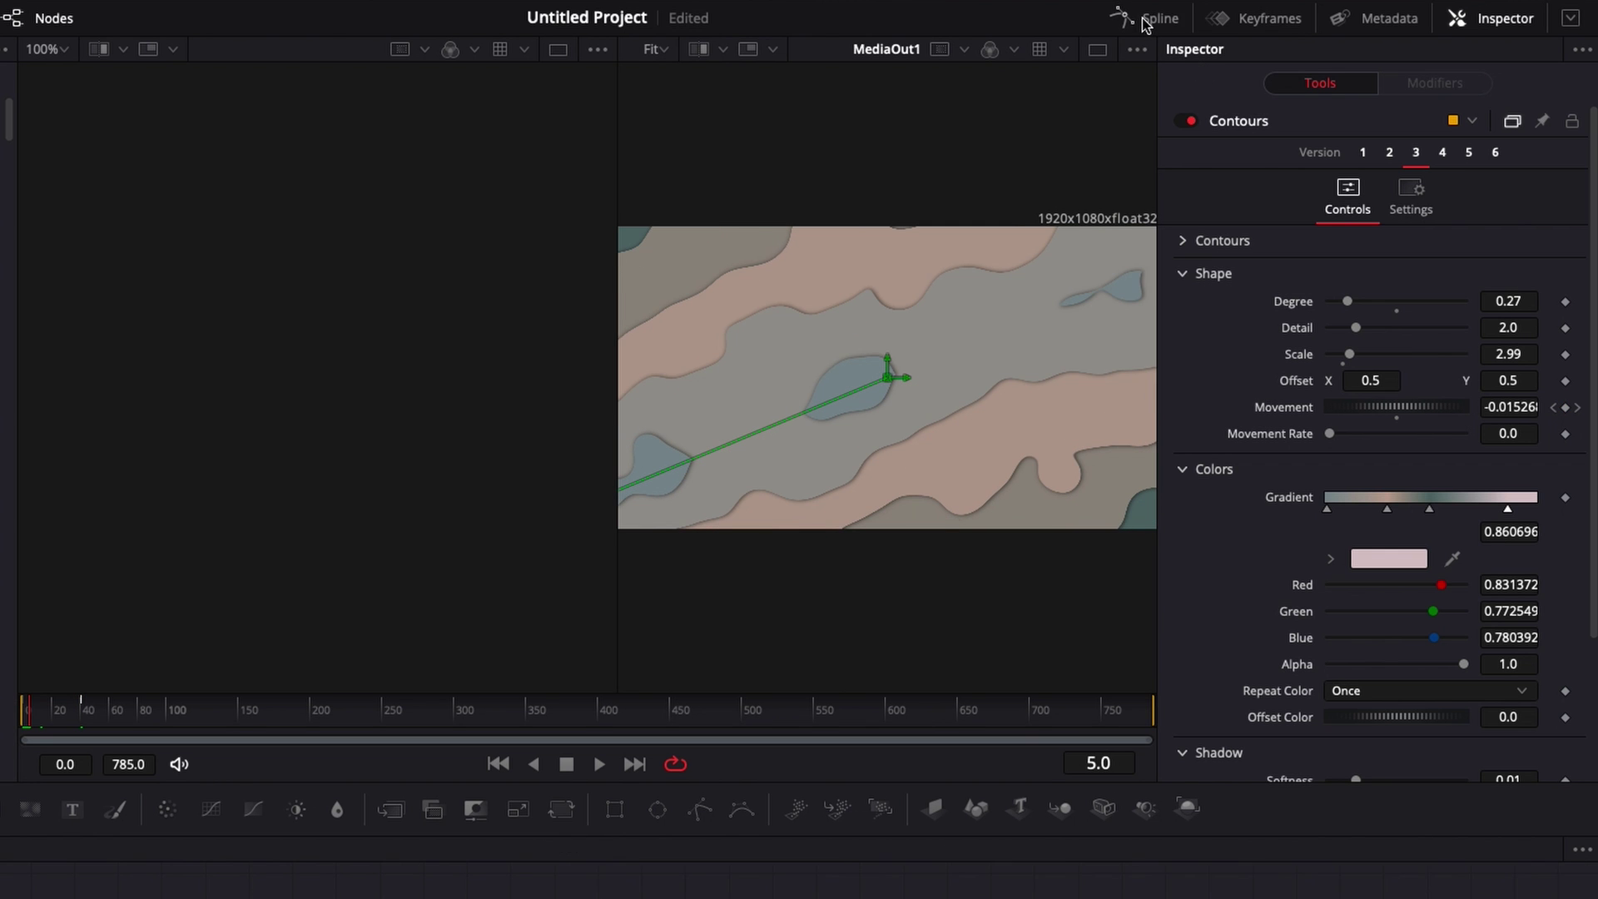
# Step: Smooth both Movement keyframes into an ease curve in the Spline view and scrub to check
pyautogui.click(1144, 18)
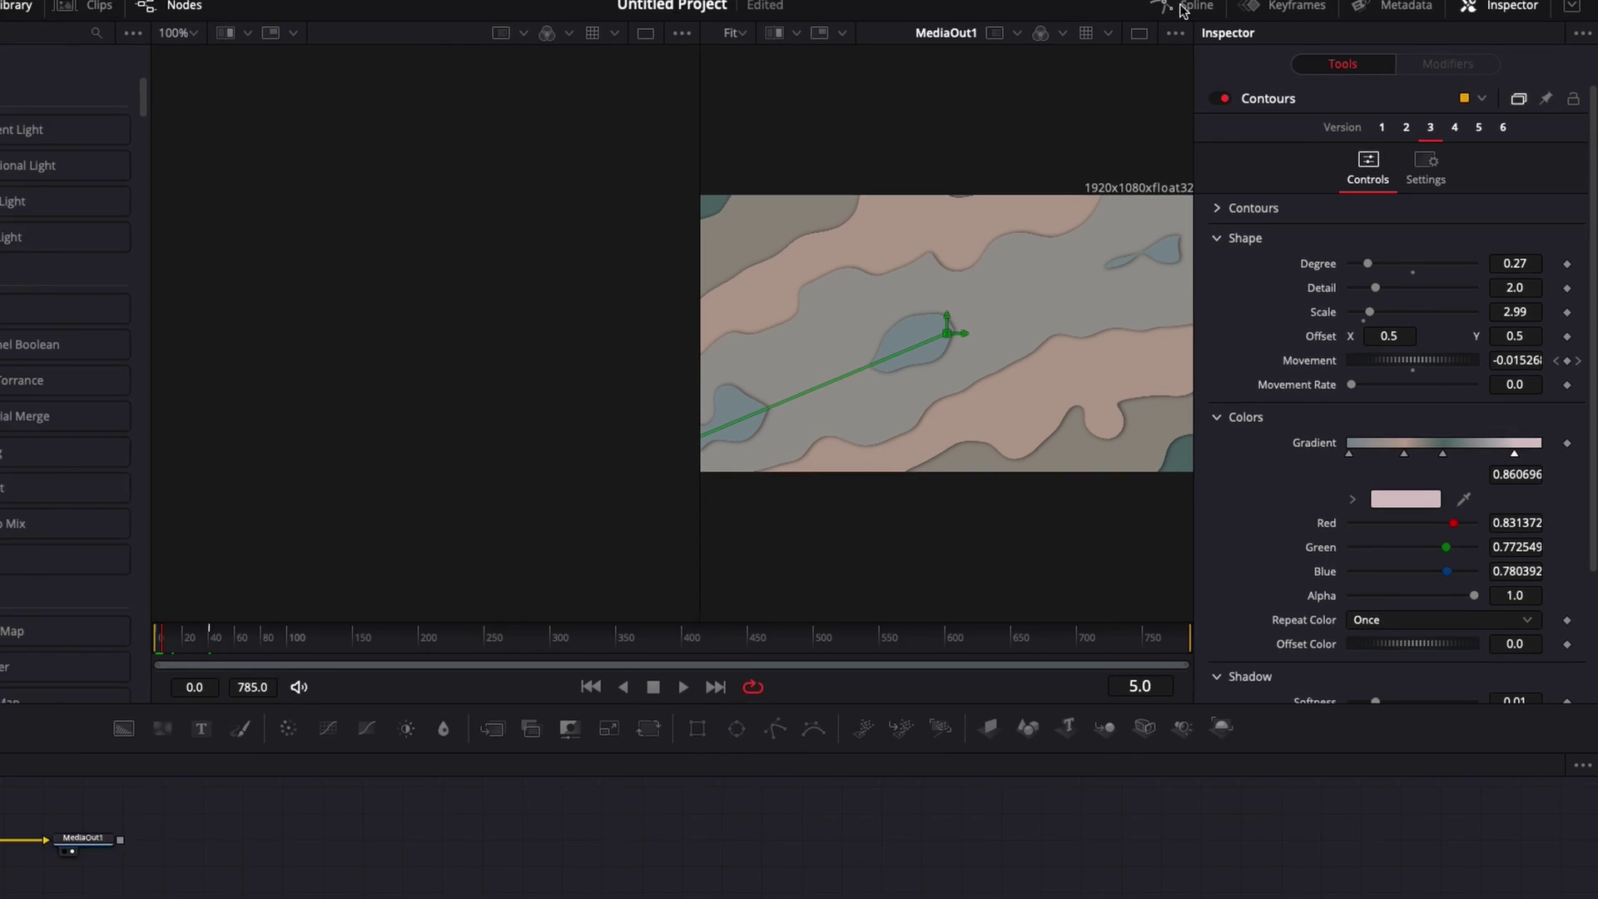
pyautogui.click(1183, 6)
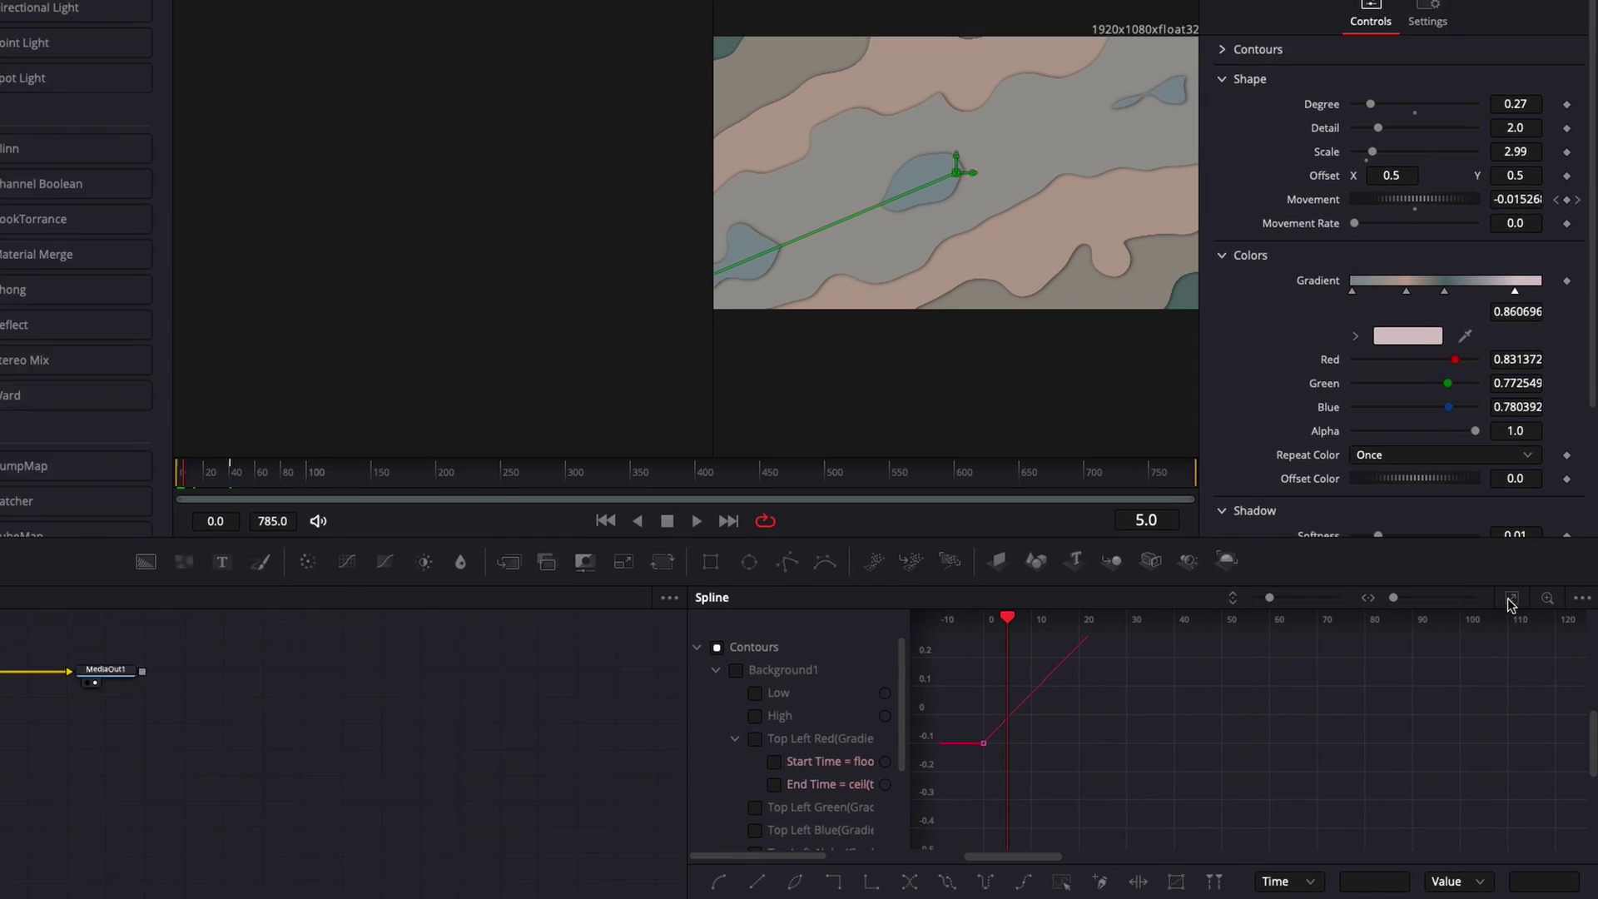
pyautogui.click(1521, 638)
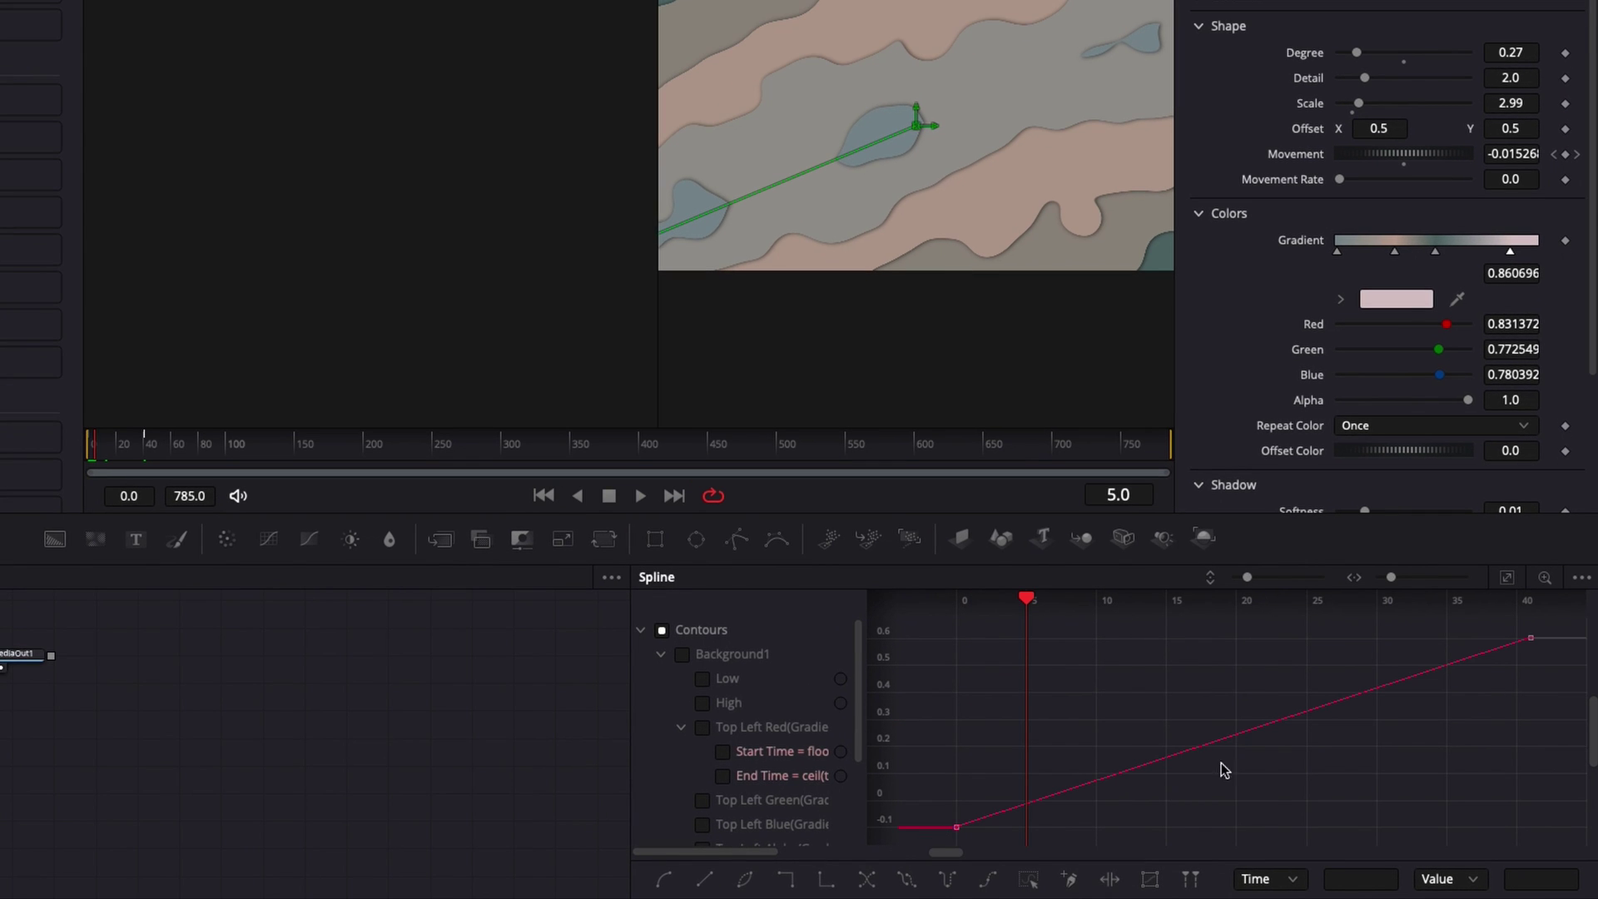
pyautogui.moveTo(940, 840); pyautogui.dragTo(1570, 618)
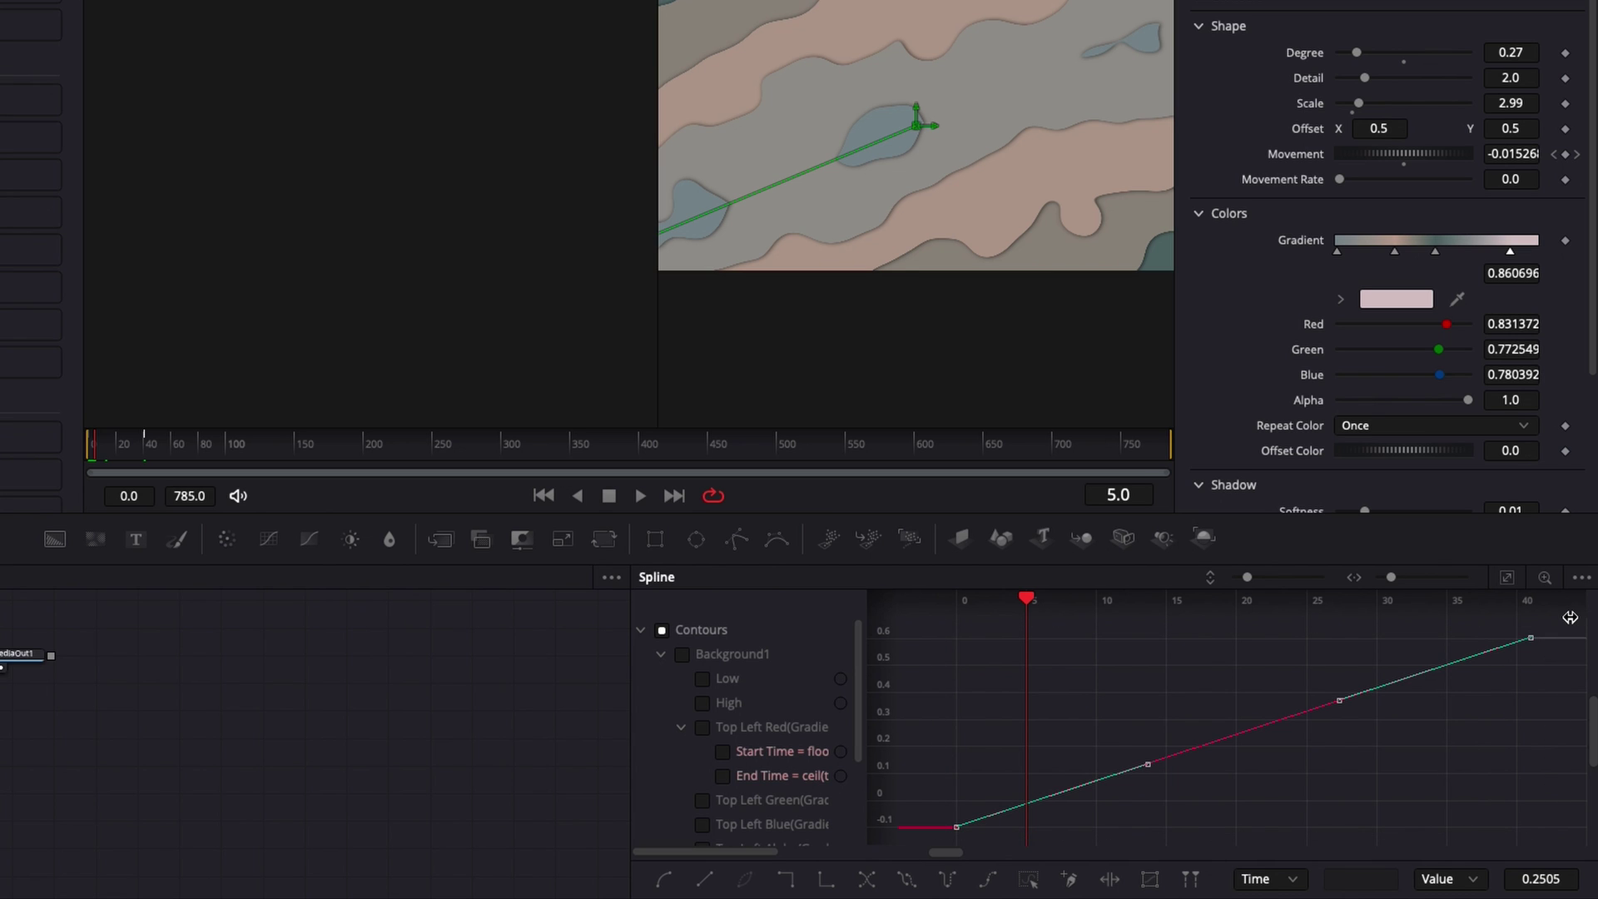
pyautogui.press('s')
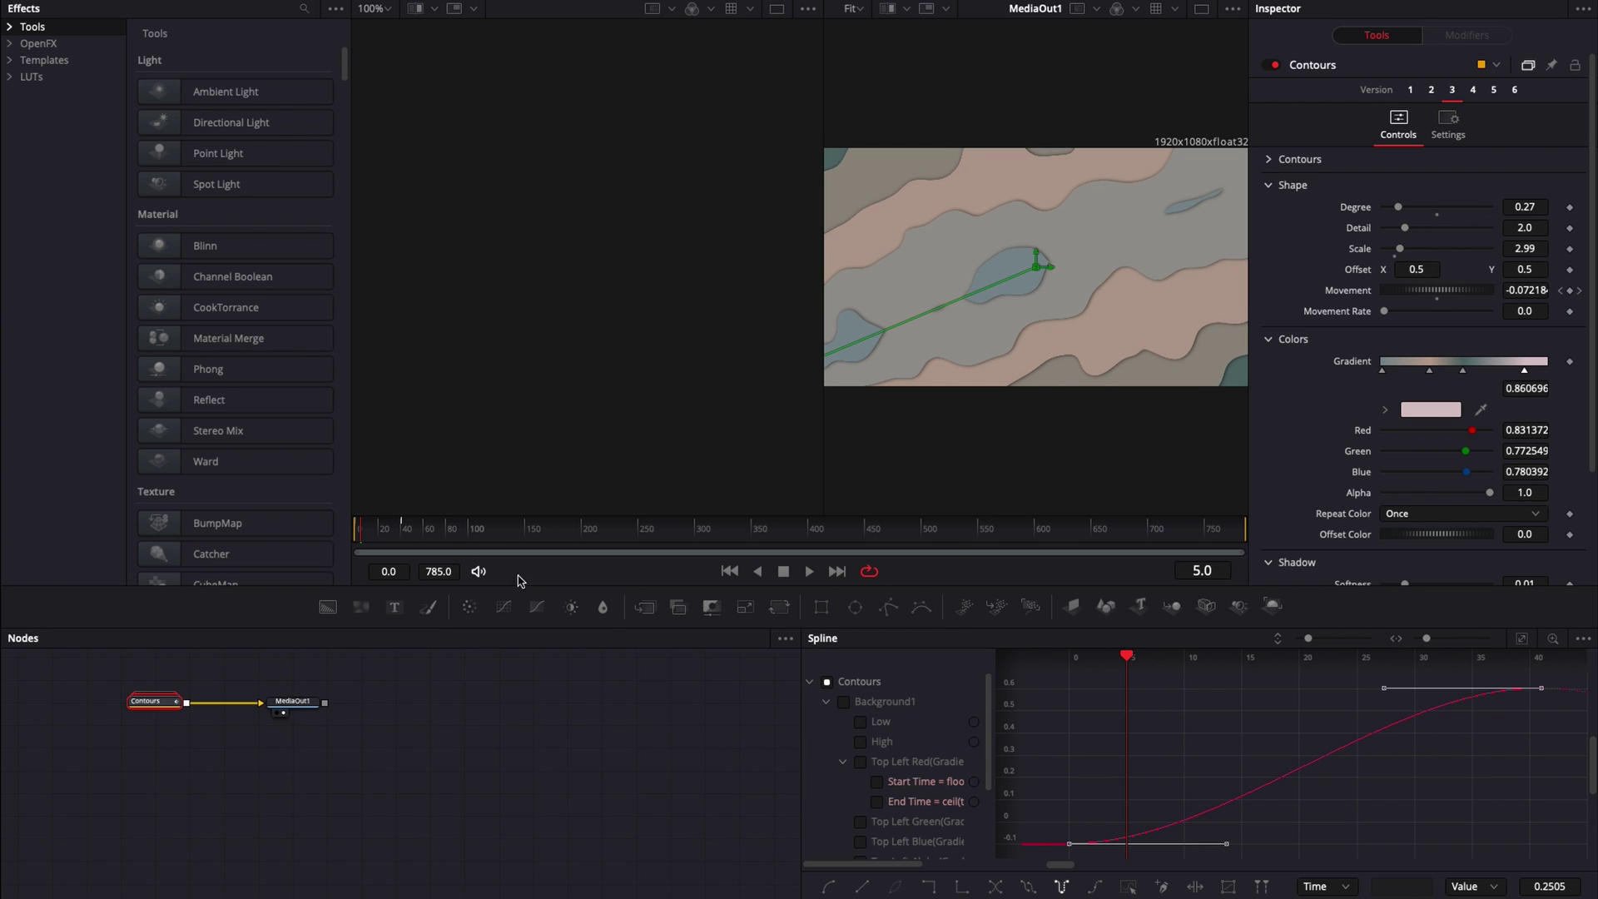
pyautogui.moveTo(398, 535); pyautogui.dragTo(565, 529)
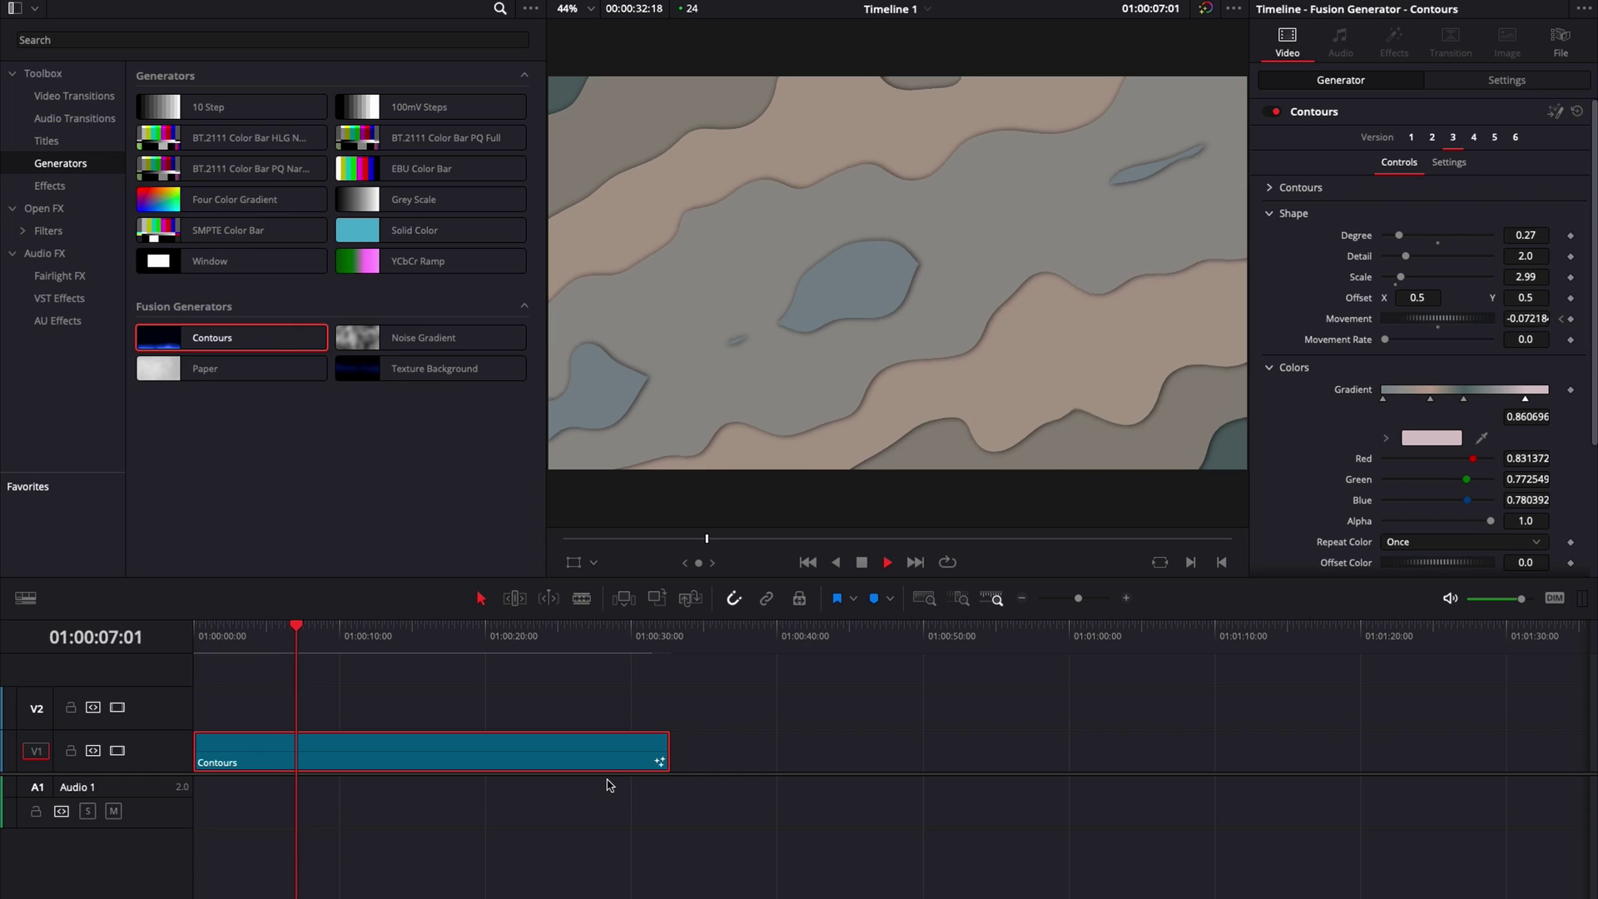
# Step: Stop playback, compare Contours versions 6 and 4, and settle back on version 3
pyautogui.press('space')
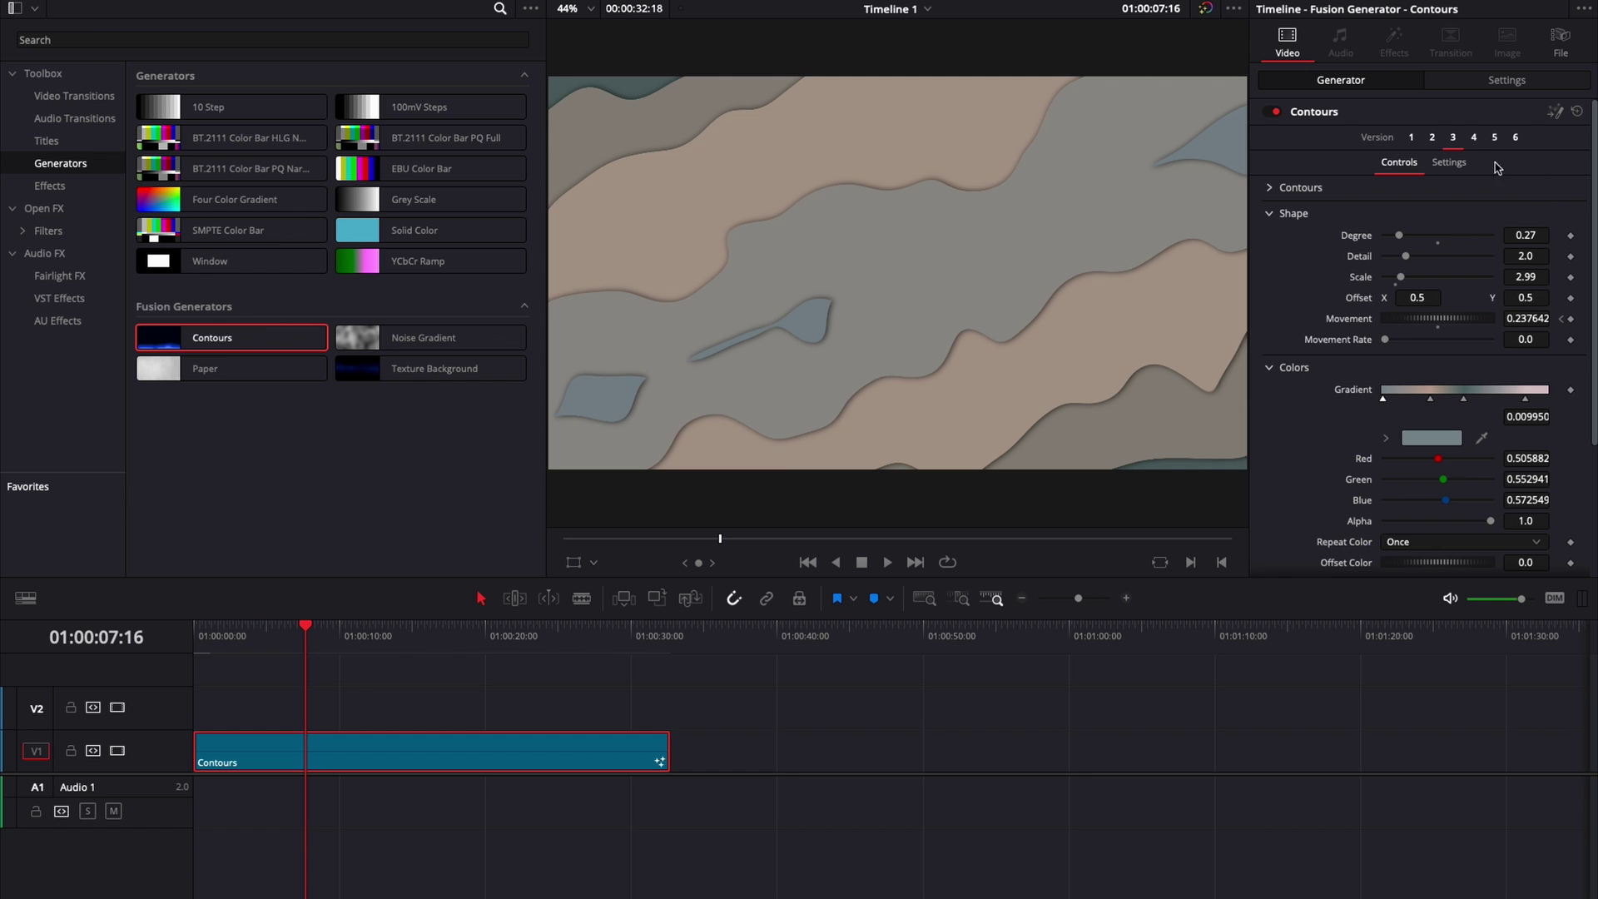
pyautogui.click(1473, 143)
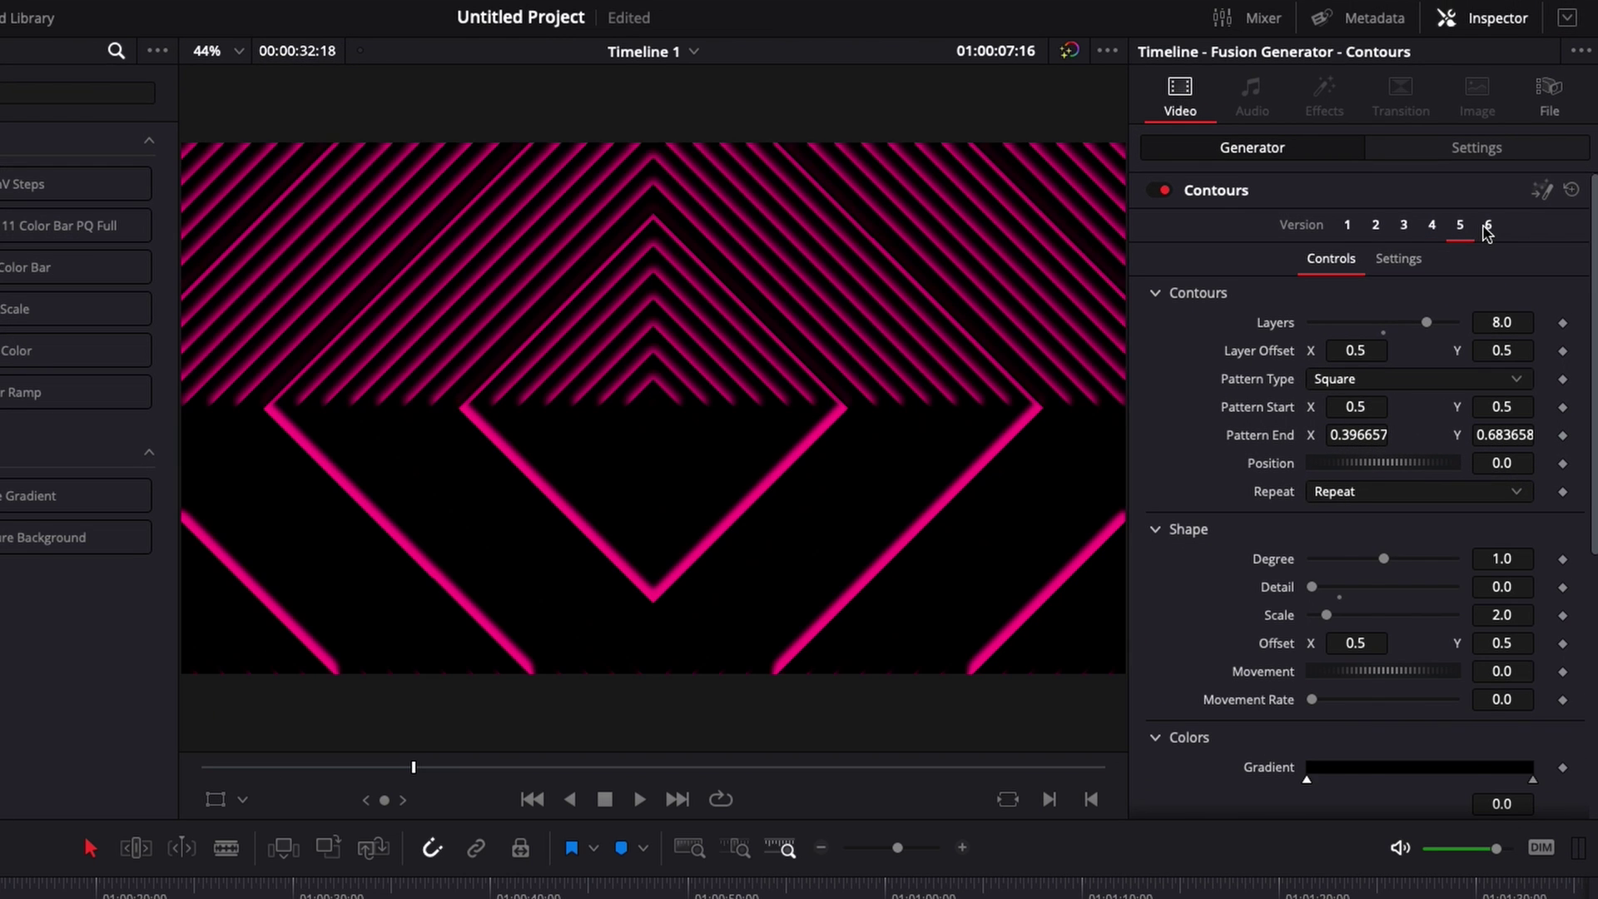
pyautogui.click(1430, 227)
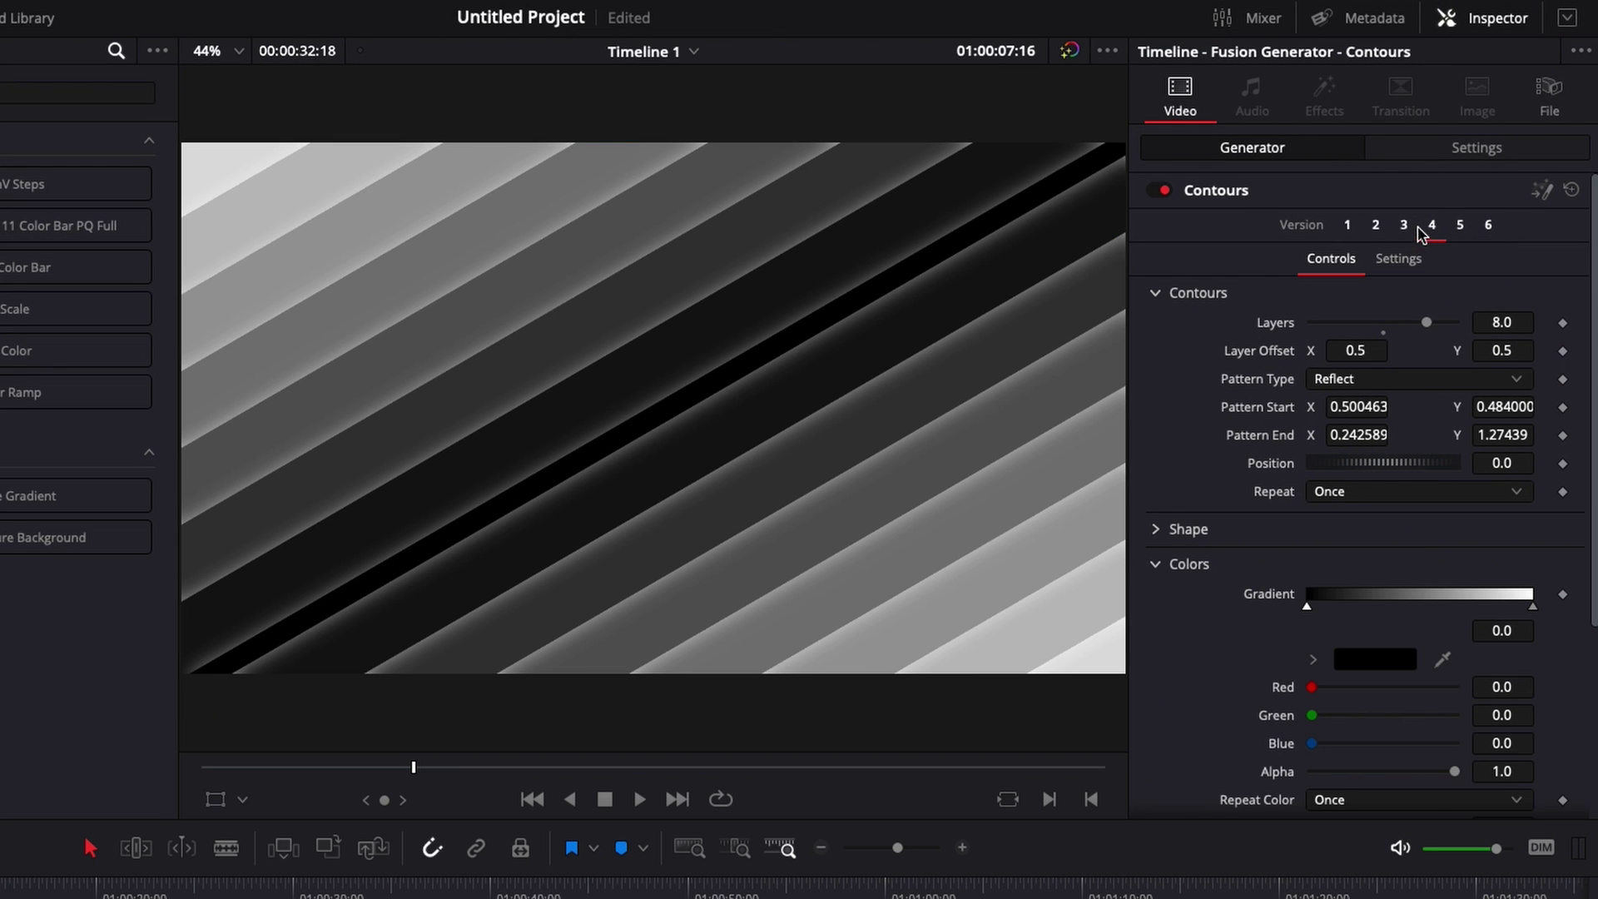
pyautogui.click(1403, 225)
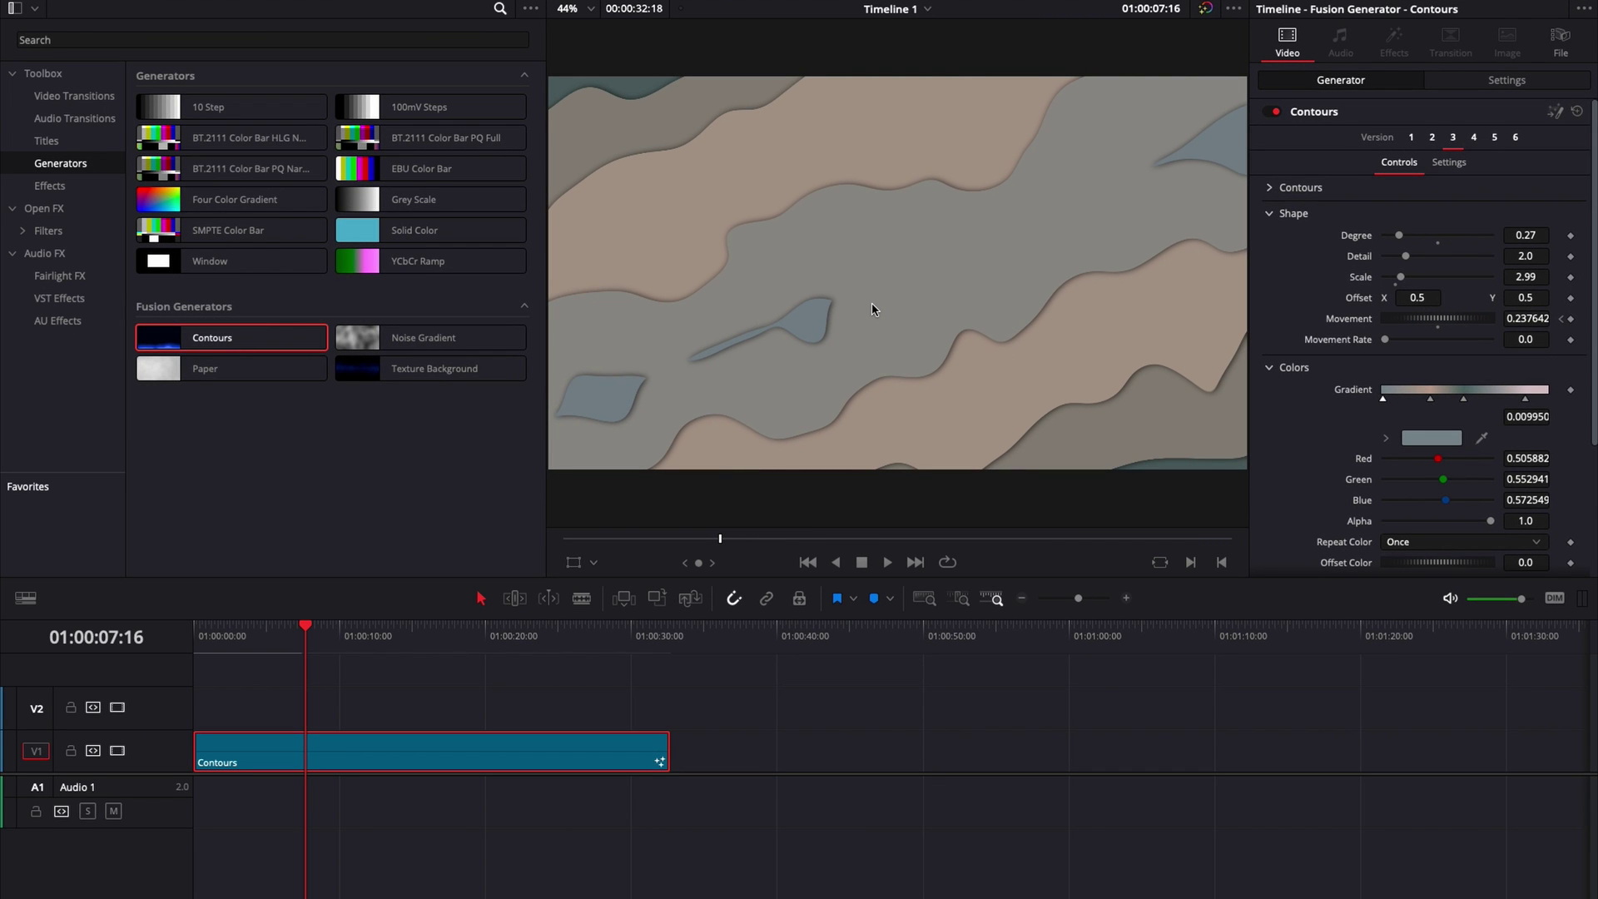
pyautogui.hotkey('ctrl', 'Up')
pyautogui.click(1052, 260)
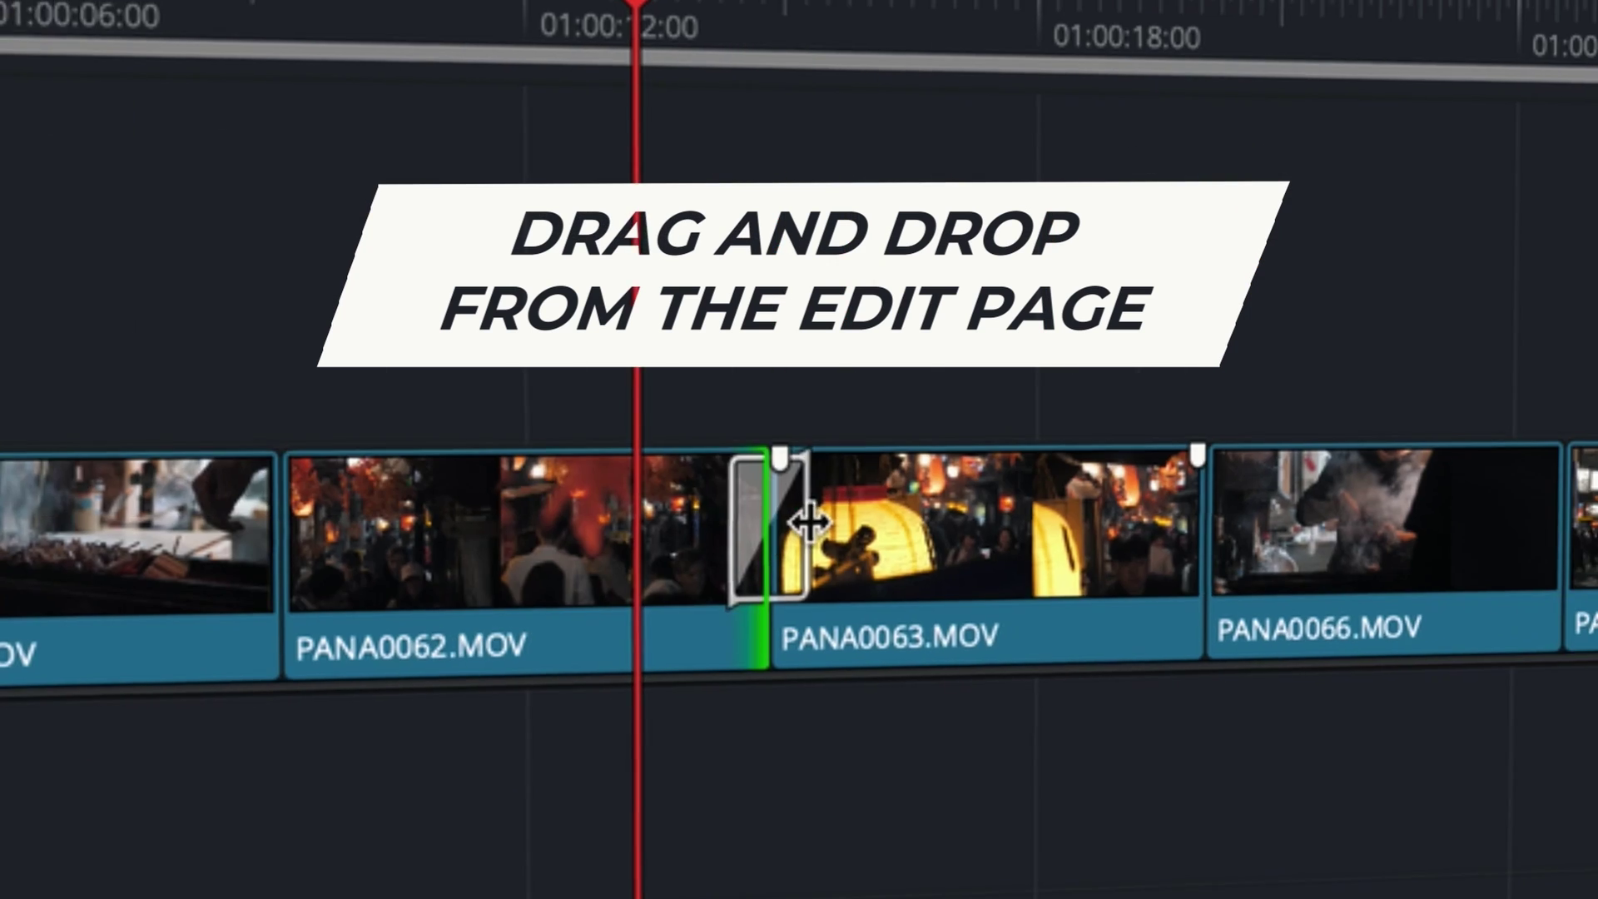
# Step: Open the icon choices list and pick a colour on the colour wheel
pyautogui.moveTo(807, 523); pyautogui.dragTo(915, 539)
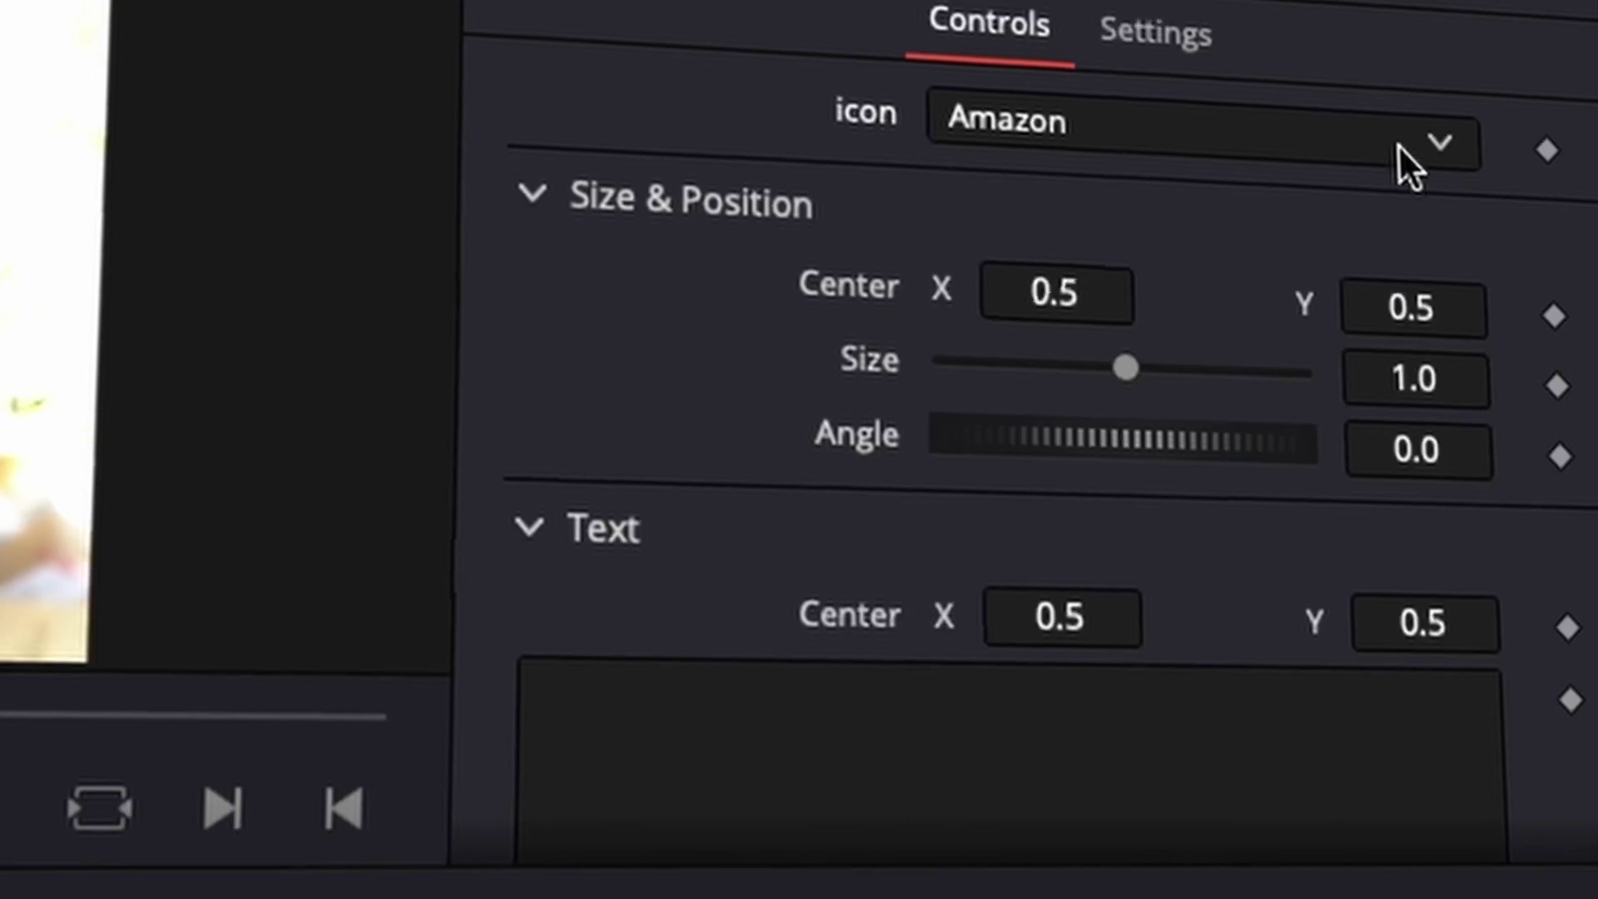
pyautogui.click(1398, 158)
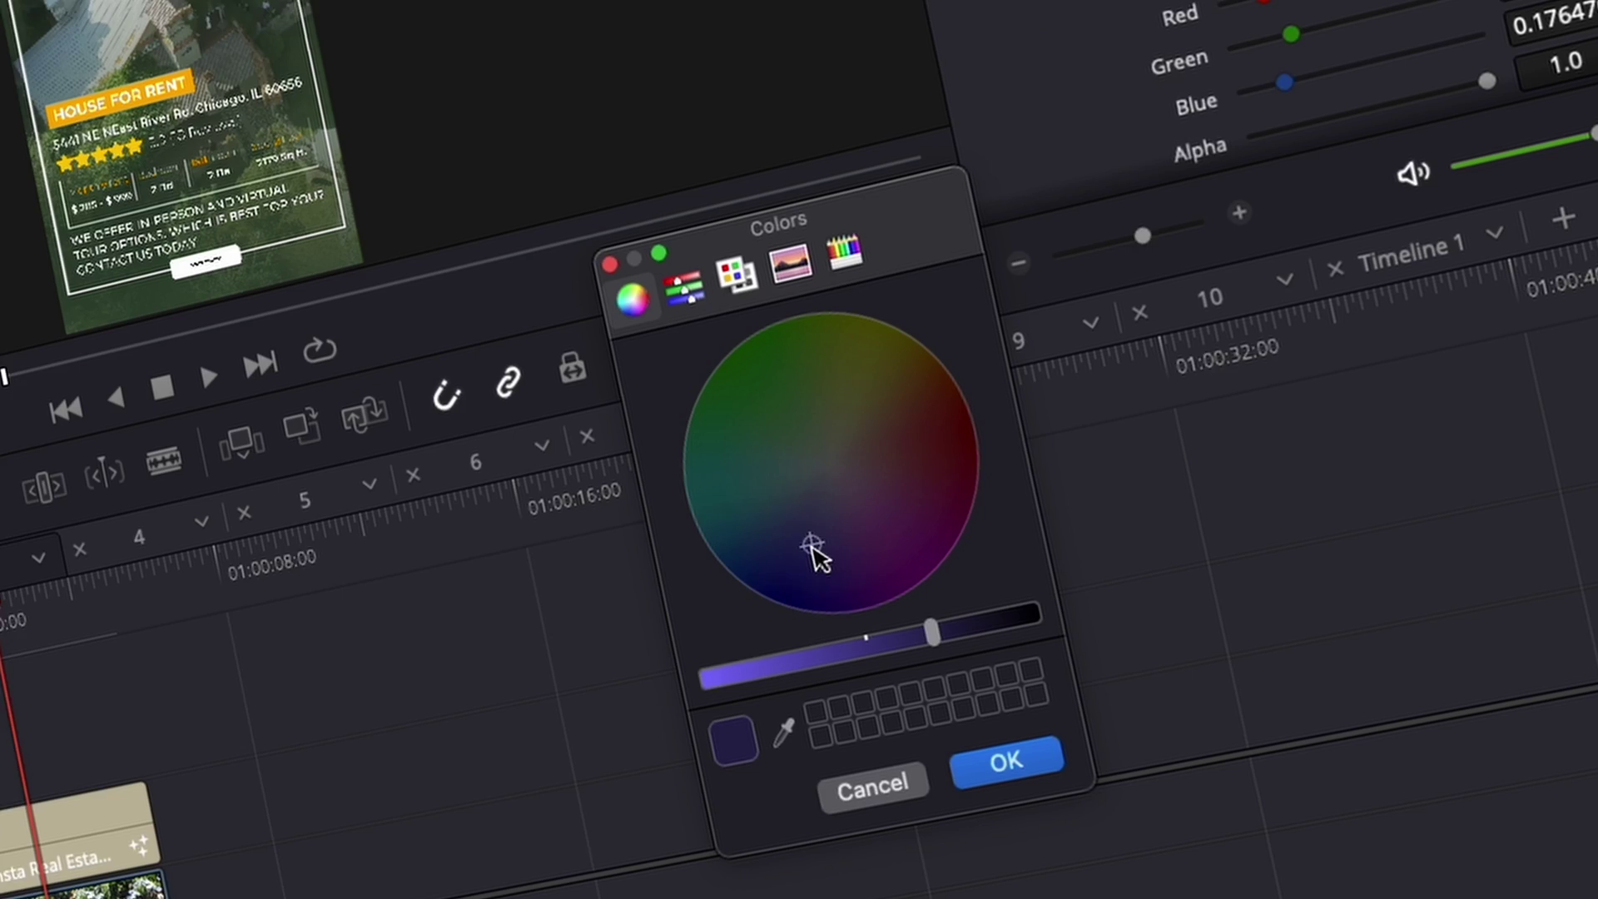
pyautogui.moveTo(816, 557); pyautogui.dragTo(770, 574)
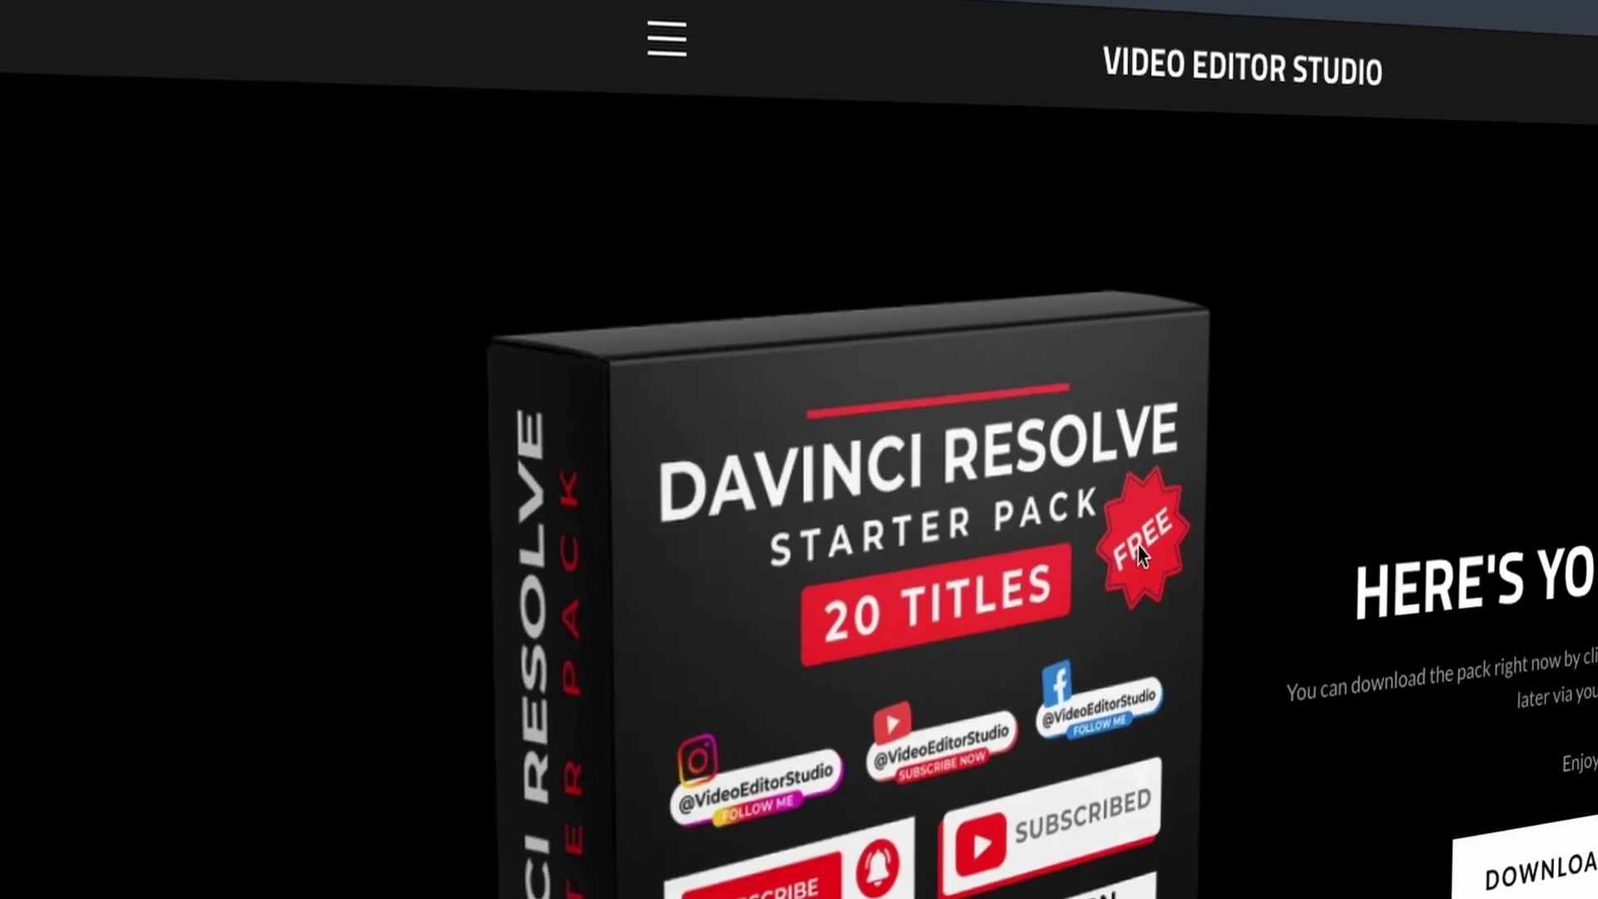